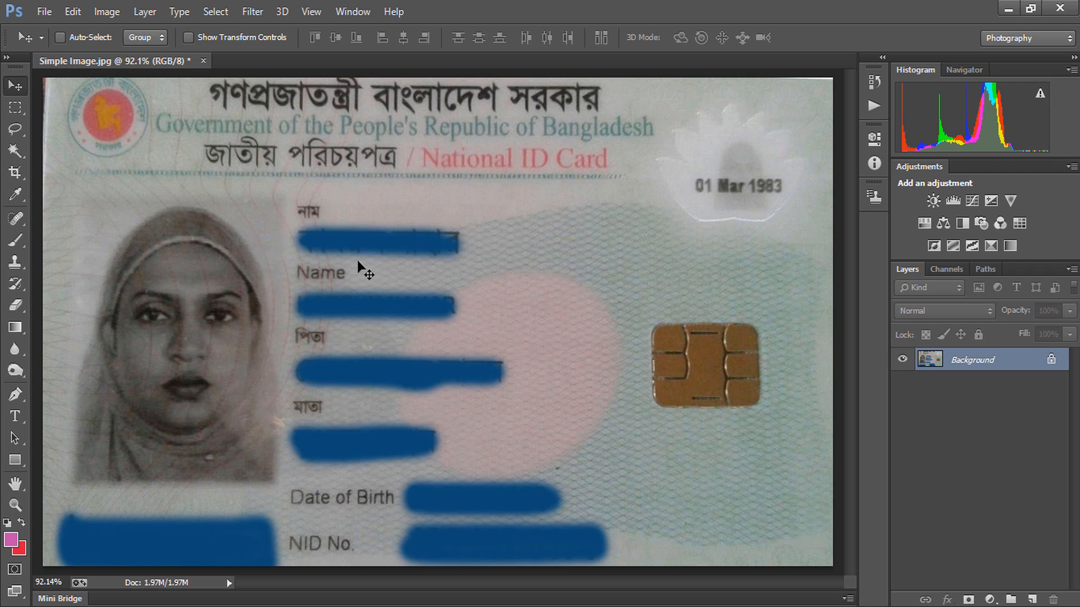
Examine the portrait on the ID card up close for lines and blemishes on the face.
{"action": "scroll", "coordinate": [259, 274], "scroll_direction": "up", "scroll_amount": 4}
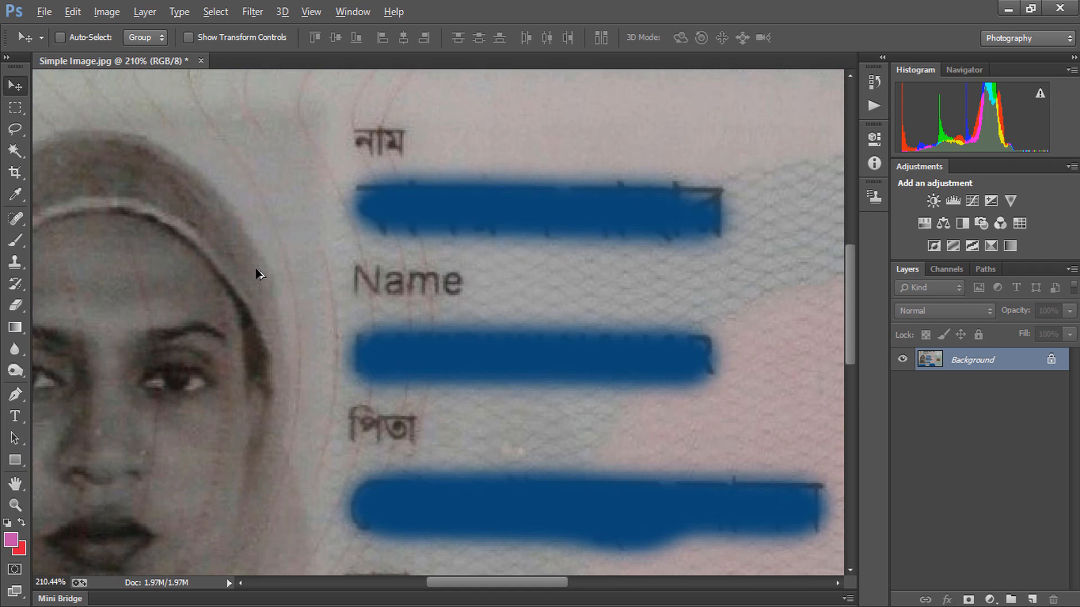
{"action": "scroll", "coordinate": [260, 274], "scroll_direction": "up", "scroll_amount": 5}
{"action": "left_click_drag", "start_coordinate": [345, 272], "coordinate": [568, 208]}
{"action": "left_click_drag", "start_coordinate": [292, 388], "coordinate": [510, 186]}
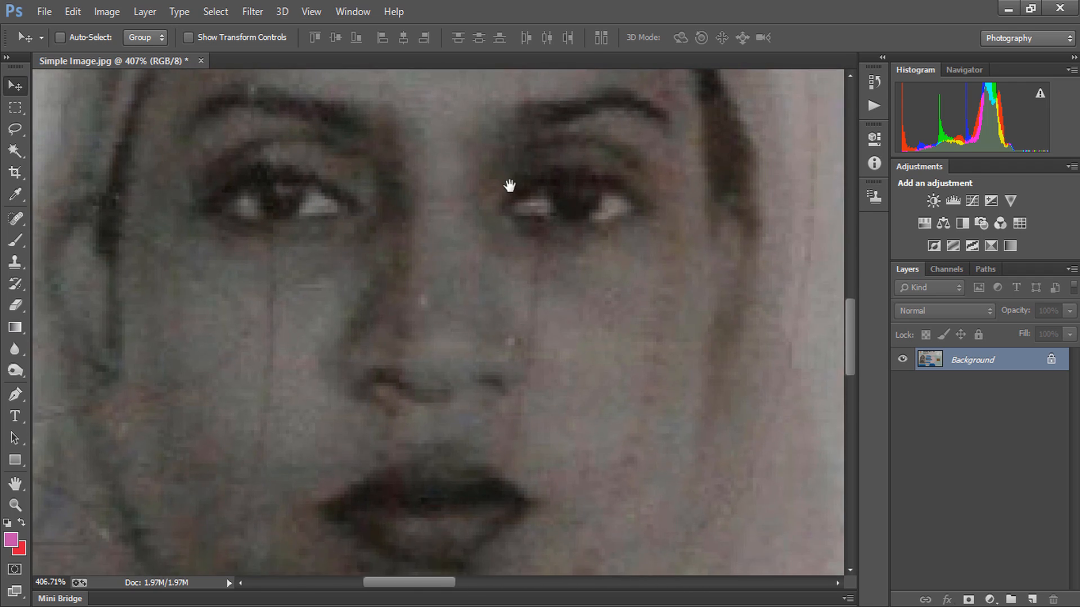
{"action": "left_click_drag", "start_coordinate": [489, 231], "coordinate": [447, 276]}
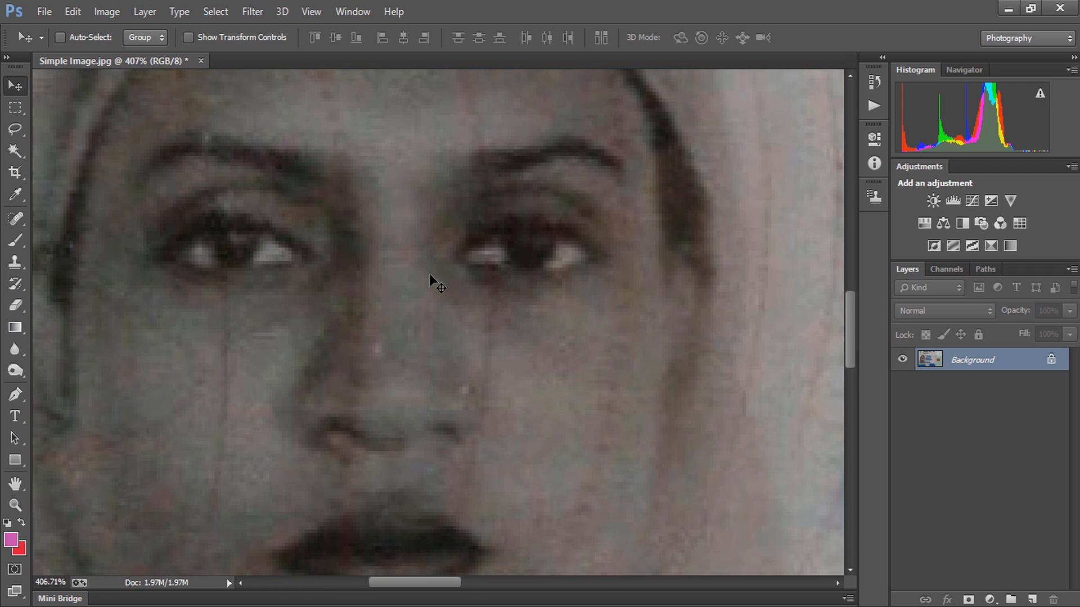
{"action": "scroll", "coordinate": [392, 293], "scroll_direction": "down", "scroll_amount": 3}
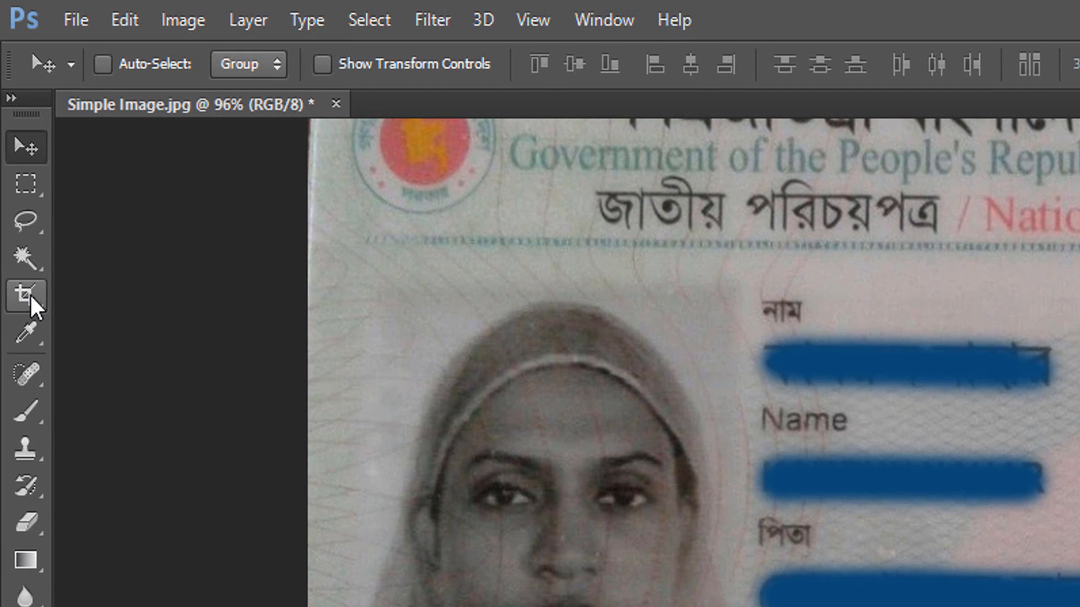
Crop the image to the portrait on the ID card, using a 38 mm by 48 mm frame at 300 px/in.
{"action": "left_click", "coordinate": [24, 296]}
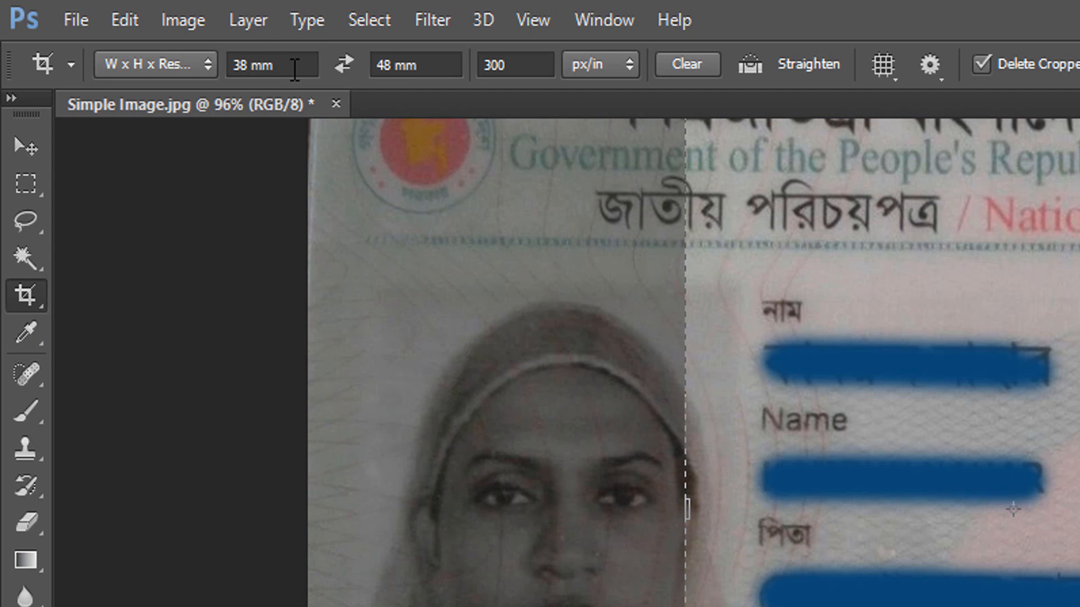
{"action": "left_click_drag", "start_coordinate": [293, 65], "coordinate": [231, 66]}
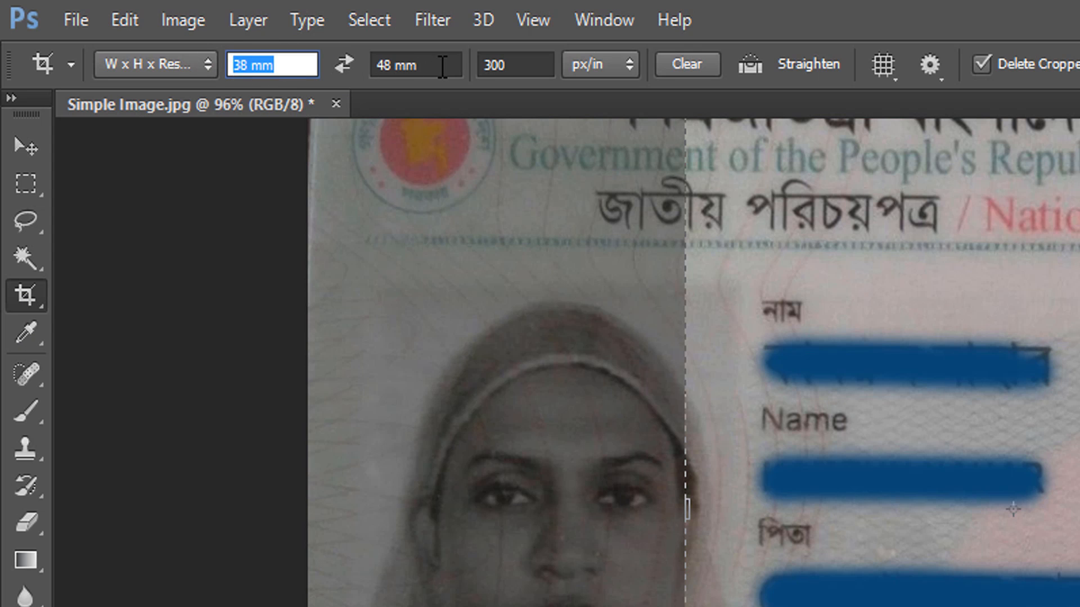
{"action": "left_click_drag", "start_coordinate": [442, 67], "coordinate": [389, 66]}
{"action": "left_click_drag", "start_coordinate": [713, 352], "coordinate": [938, 573]}
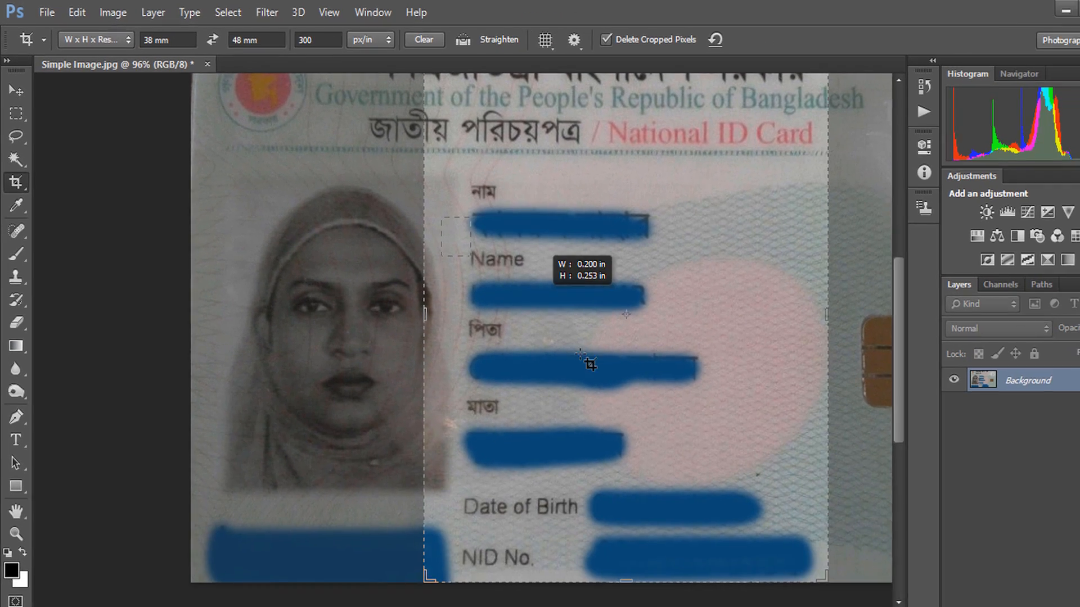
{"action": "left_click_drag", "start_coordinate": [580, 354], "coordinate": [666, 466]}
{"action": "left_click_drag", "start_coordinate": [517, 260], "coordinate": [636, 255]}
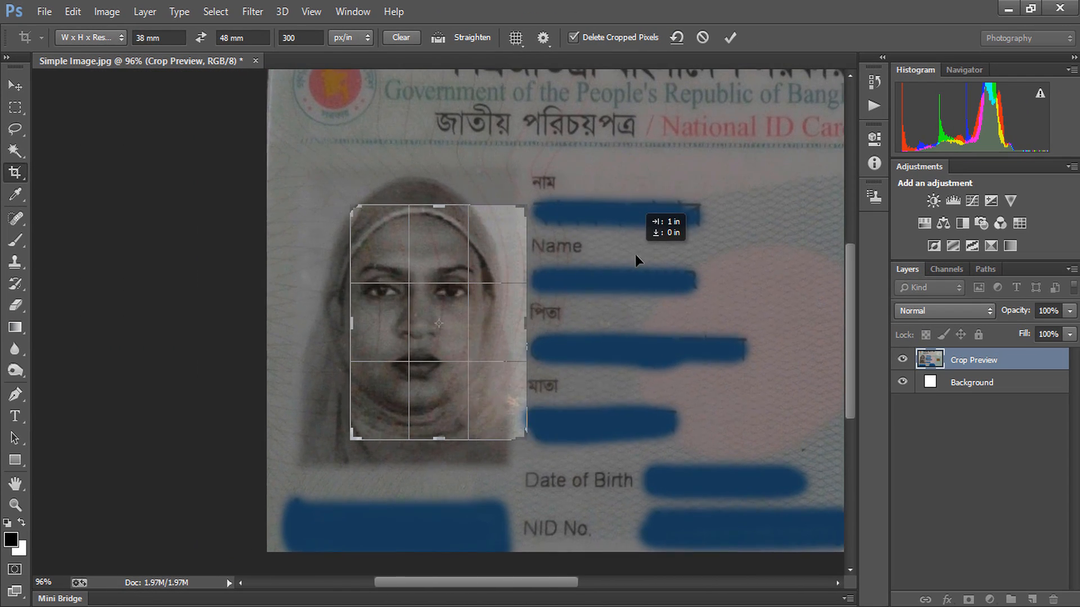
{"action": "left_click_drag", "start_coordinate": [354, 205], "coordinate": [340, 192]}
{"action": "left_click_drag", "start_coordinate": [531, 450], "coordinate": [522, 467]}
{"action": "left_click_drag", "start_coordinate": [439, 460], "coordinate": [439, 463]}
{"action": "left_click_drag", "start_coordinate": [475, 381], "coordinate": [495, 379]}
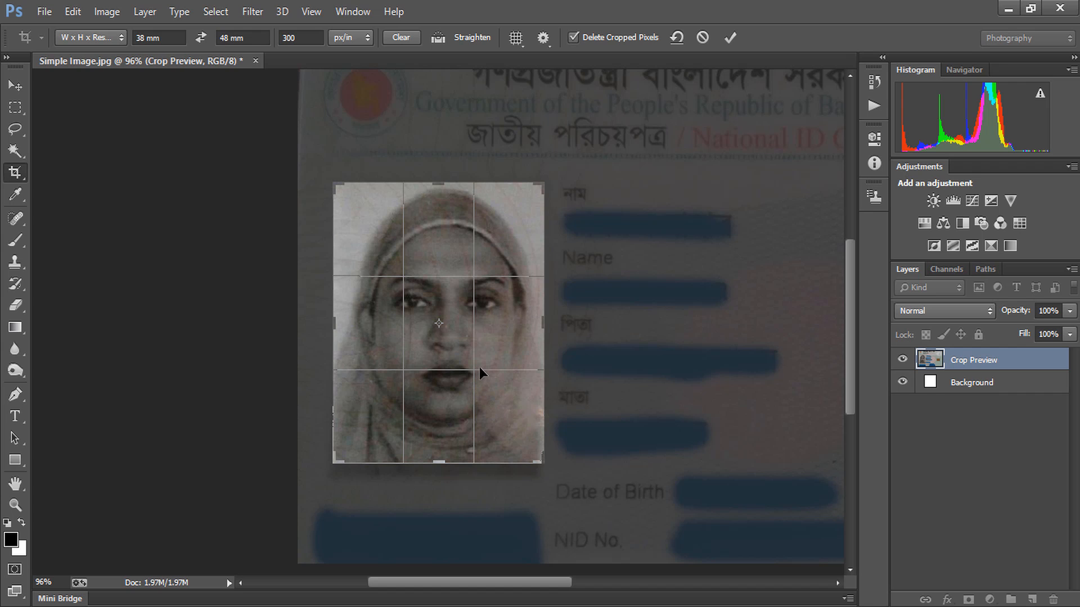
{"action": "key", "text": "Return"}
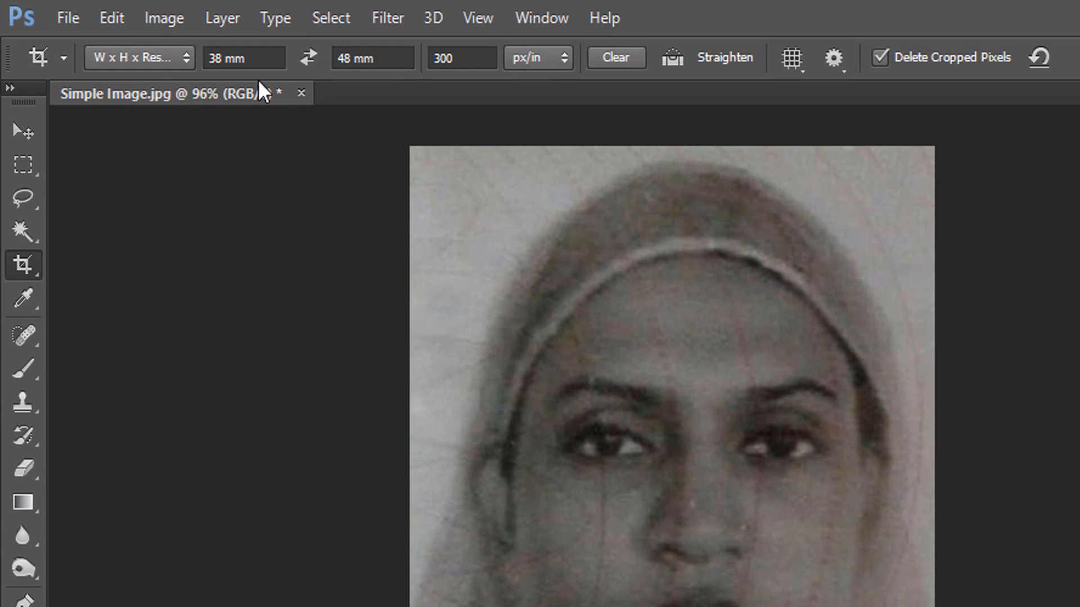
Choose RGB Color as the cropped image's color mode.
{"action": "left_click", "coordinate": [162, 19]}
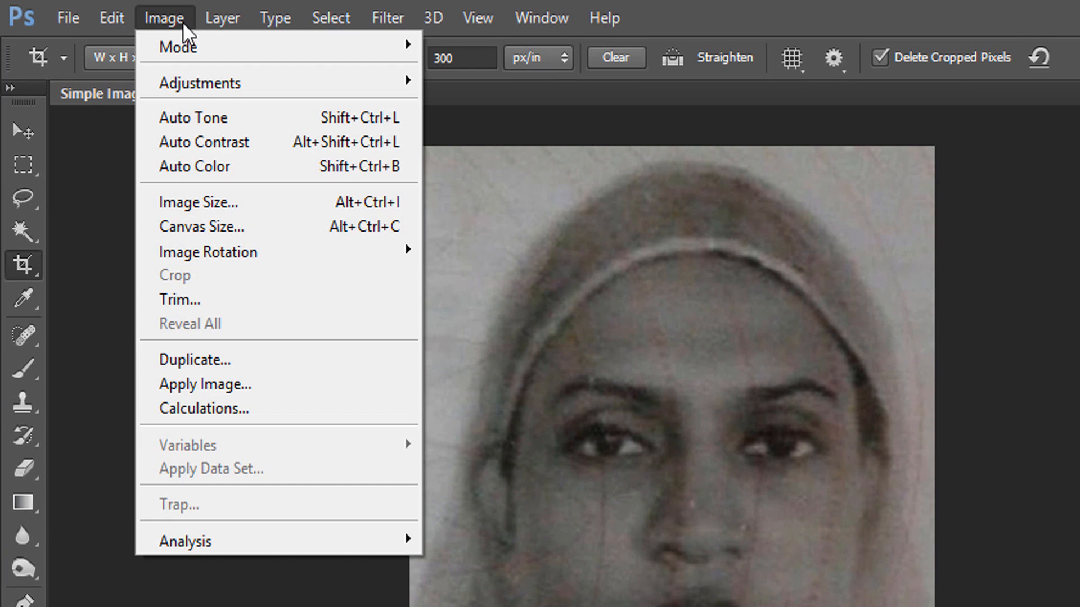
{"action": "mouse_move", "coordinate": [234, 47]}
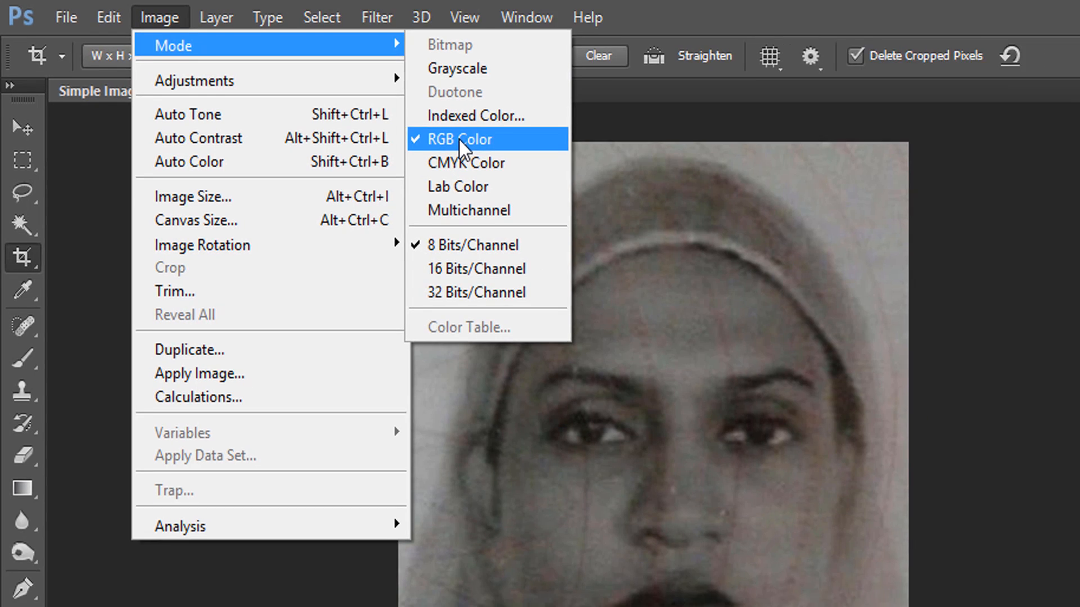
{"action": "left_click", "coordinate": [471, 143]}
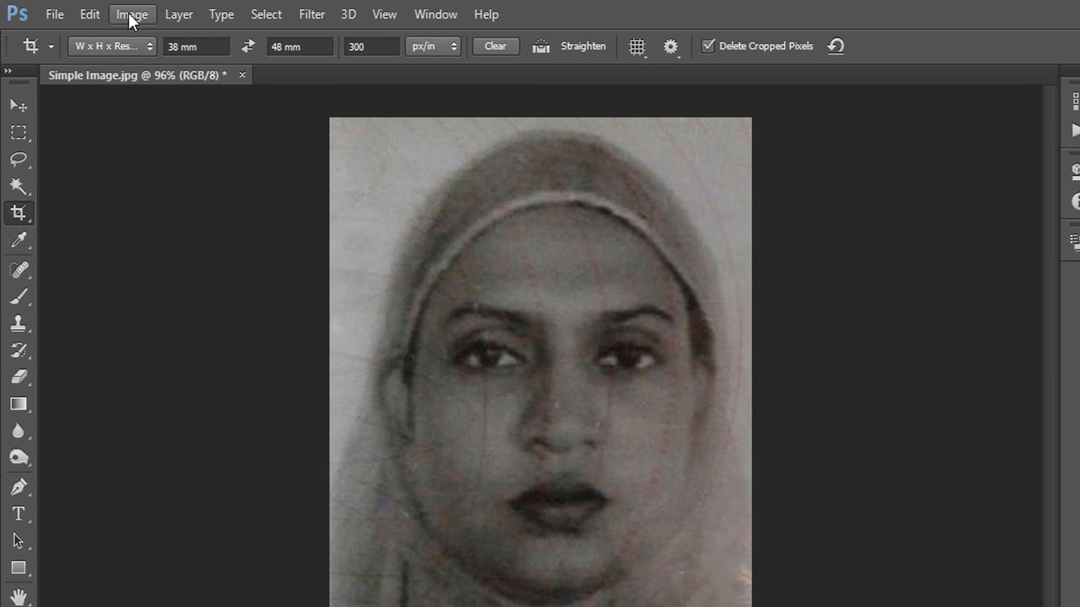
Apply Auto Tone to the cropped portrait and duplicate the Background layer.
{"action": "left_click", "coordinate": [105, 12]}
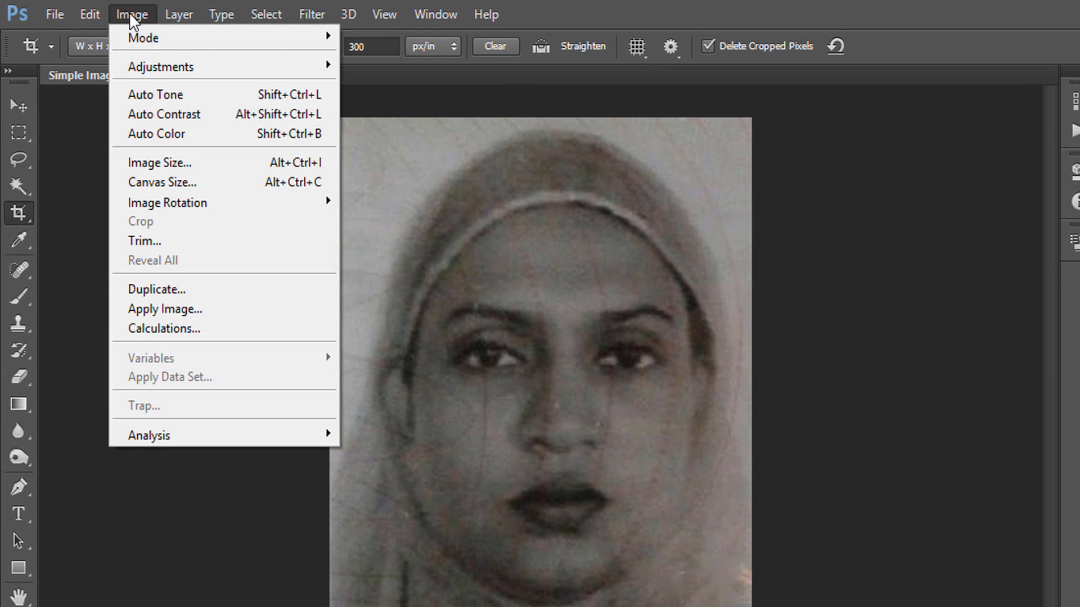
{"action": "left_click", "coordinate": [200, 95]}
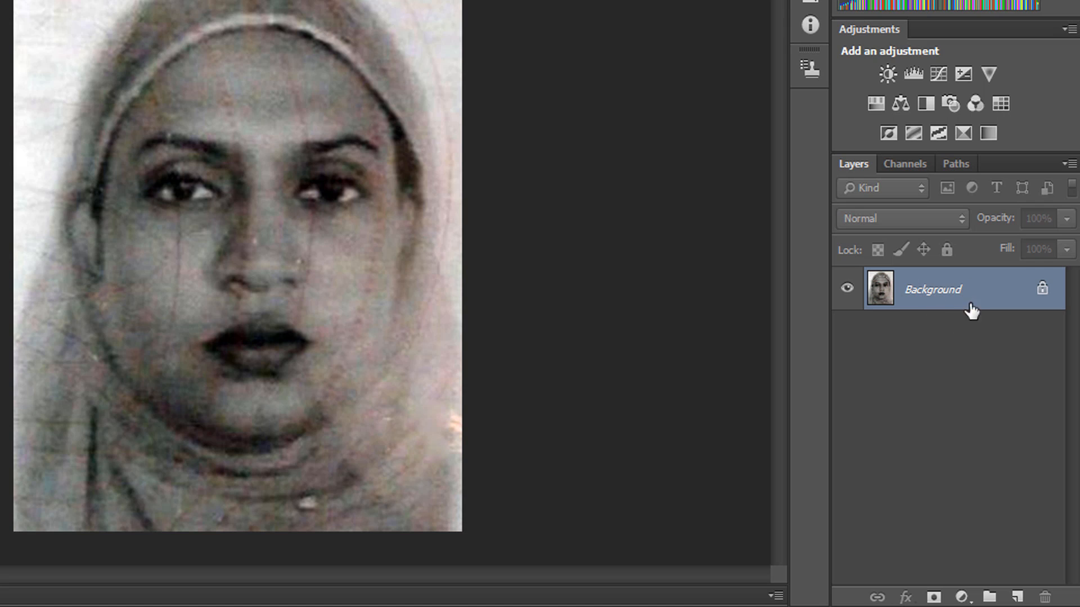
{"action": "key", "text": "ctrl+j"}
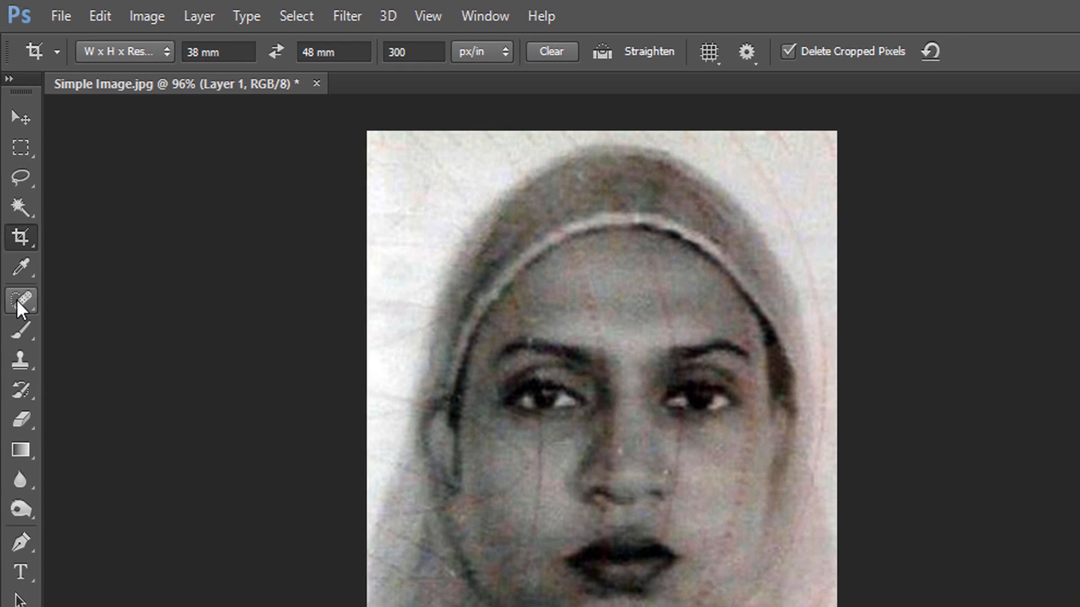
Ready the Spot Healing Brush with the Content-Aware type and a brush size of 15 for retouching the face.
{"action": "left_click", "coordinate": [15, 218]}
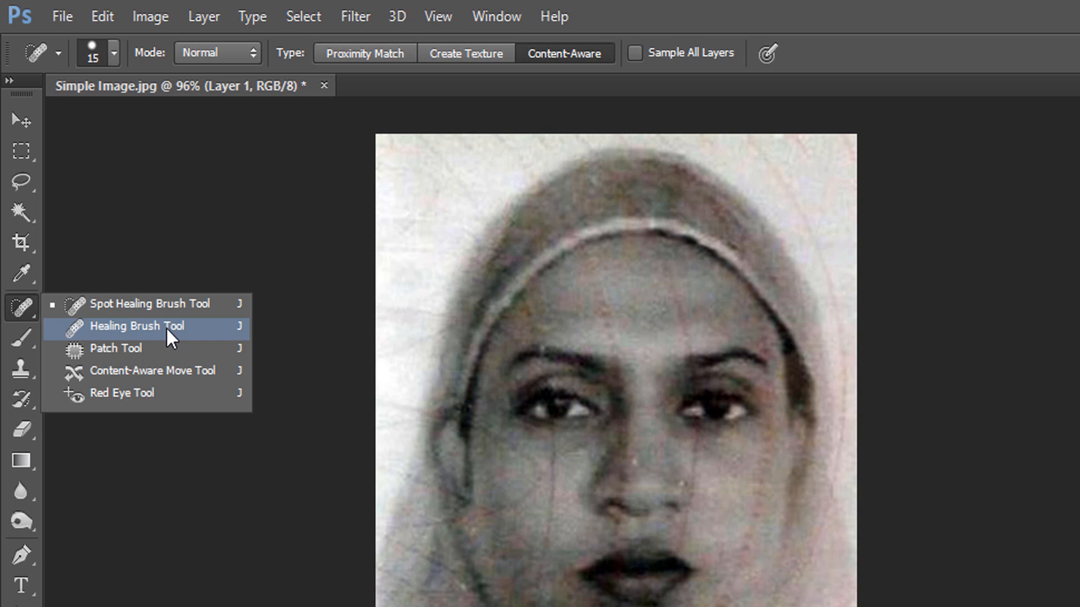
{"action": "left_click", "coordinate": [16, 371]}
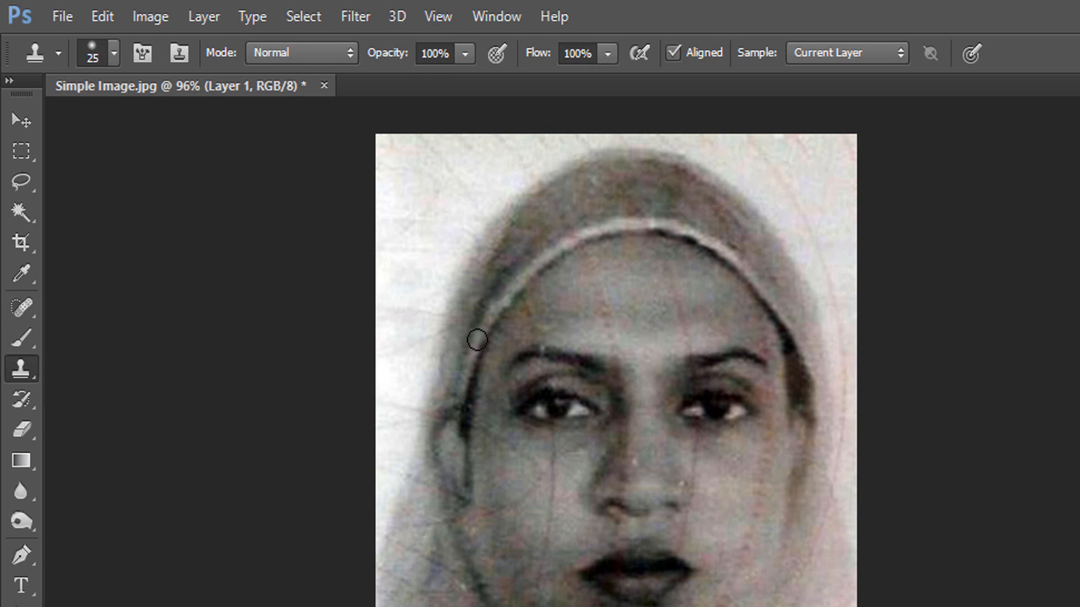
{"action": "left_click", "coordinate": [22, 305]}
{"action": "key", "text": "ctrl+1"}
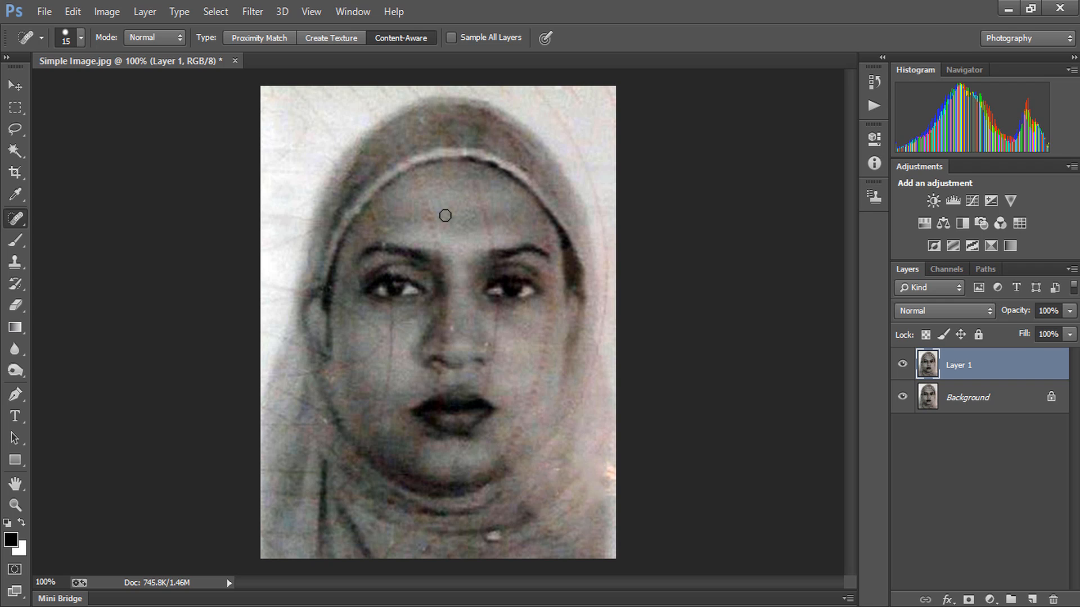
{"action": "left_click", "coordinate": [444, 215], "text": "ctrl"}
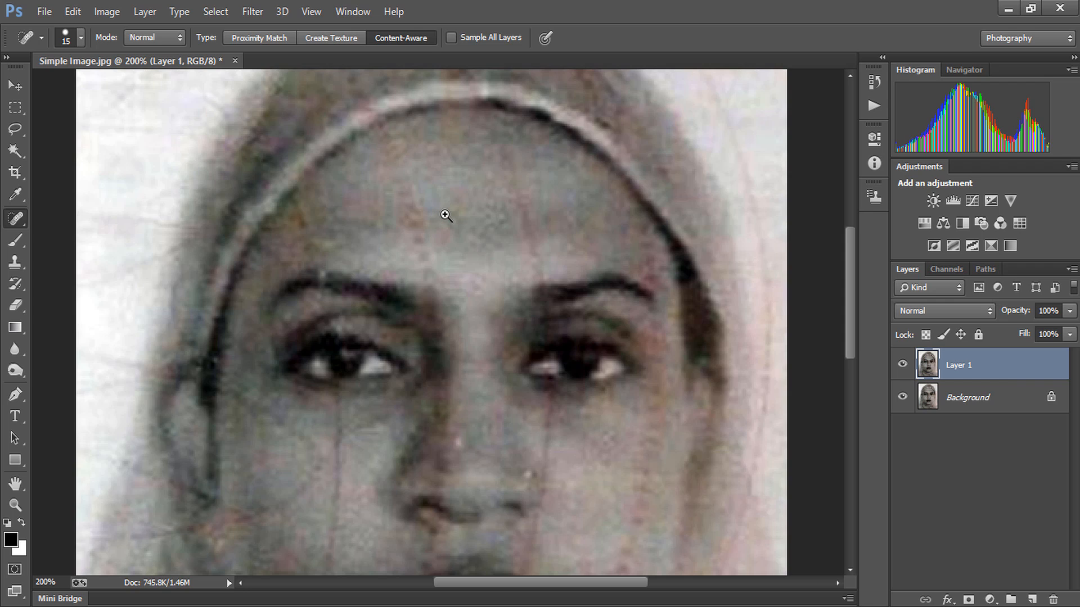
{"action": "left_click", "coordinate": [445, 215], "text": "ctrl"}
{"action": "left_click", "coordinate": [465, 220], "text": "alt"}
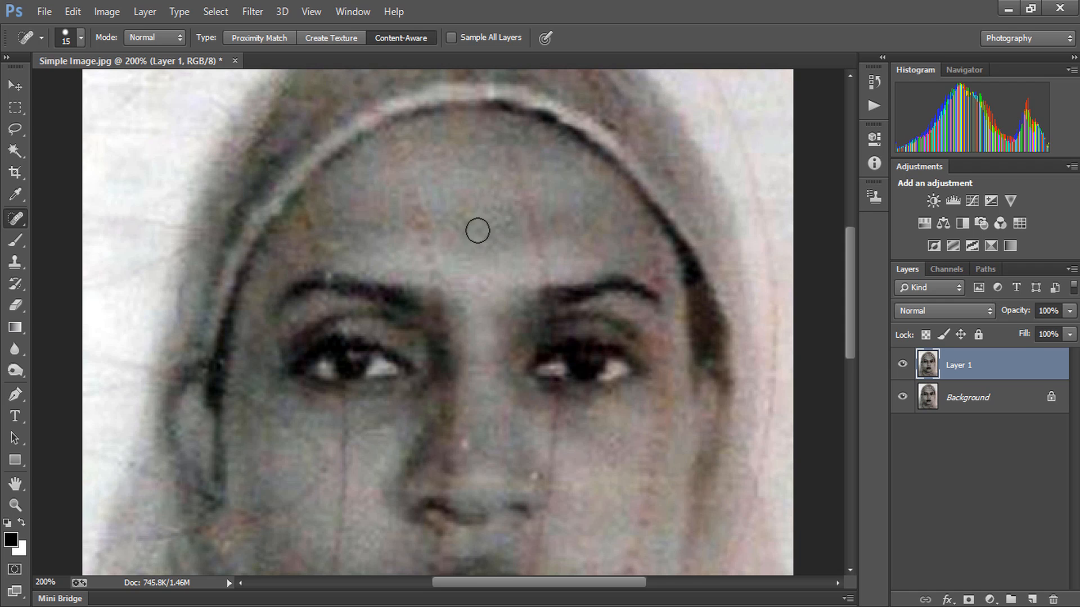
{"action": "key", "text": "bracketright"}
{"action": "key", "text": "bracketright"}
{"action": "key", "text": "bracketright"}
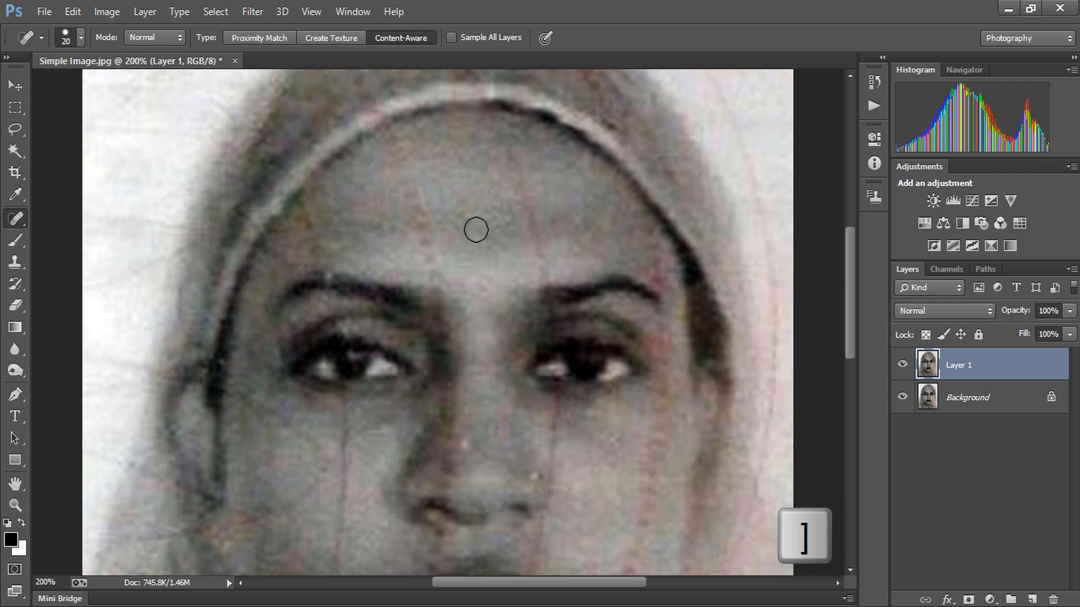
{"action": "key", "text": "bracketleft"}
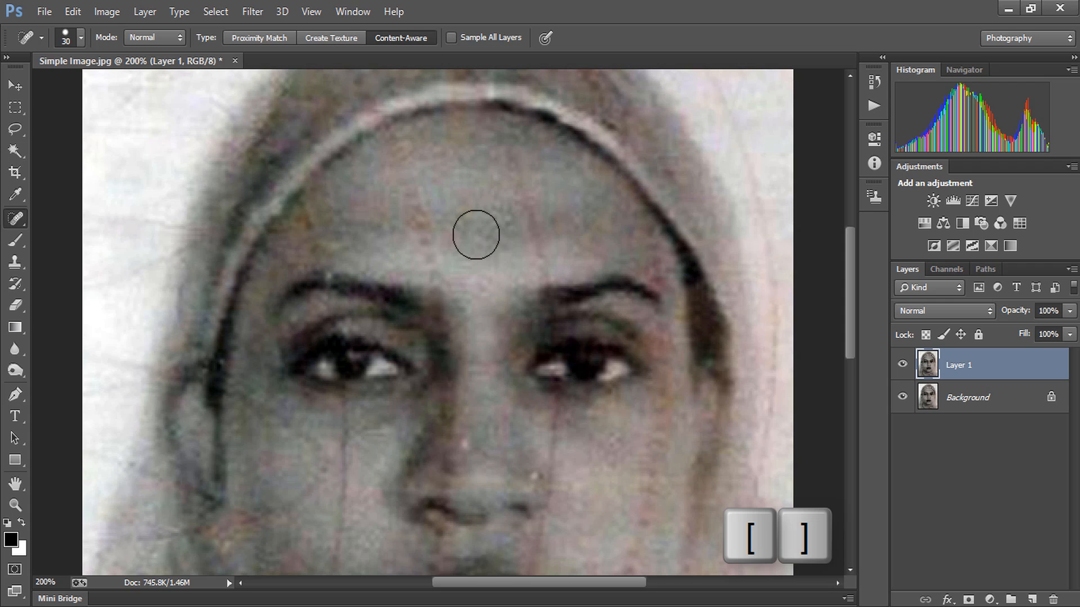
{"action": "key", "text": "bracketleft"}
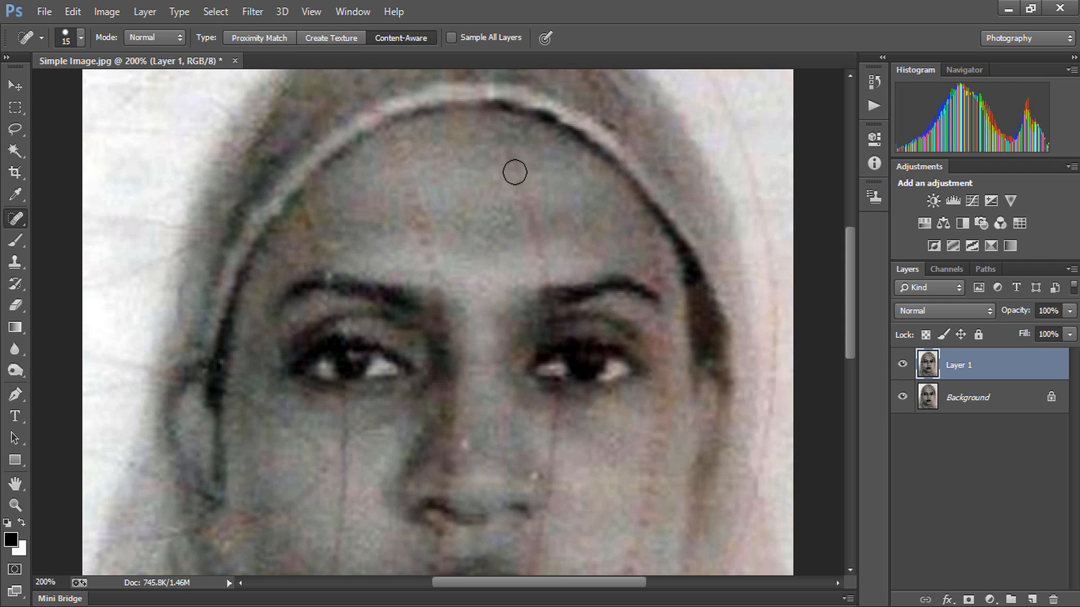
Heal the lines and discolored spots on the forehead, below both eyes and beside the outer eye corner.
{"action": "left_click_drag", "start_coordinate": [528, 203], "coordinate": [541, 253]}
{"action": "mouse_move", "coordinate": [407, 176]}
{"action": "left_mouse_down"}
{"action": "mouse_move", "coordinate": [431, 262]}
{"action": "mouse_move", "coordinate": [378, 191]}
{"action": "left_mouse_up"}
{"action": "left_click_drag", "start_coordinate": [311, 214], "coordinate": [320, 248]}
{"action": "left_click_drag", "start_coordinate": [555, 402], "coordinate": [550, 478]}
{"action": "mouse_move", "coordinate": [662, 401]}
{"action": "left_mouse_down"}
{"action": "mouse_move", "coordinate": [643, 494]}
{"action": "mouse_move", "coordinate": [638, 349]}
{"action": "left_mouse_up"}
{"action": "left_click_drag", "start_coordinate": [646, 317], "coordinate": [623, 413]}
{"action": "left_click_drag", "start_coordinate": [340, 270], "coordinate": [339, 362]}
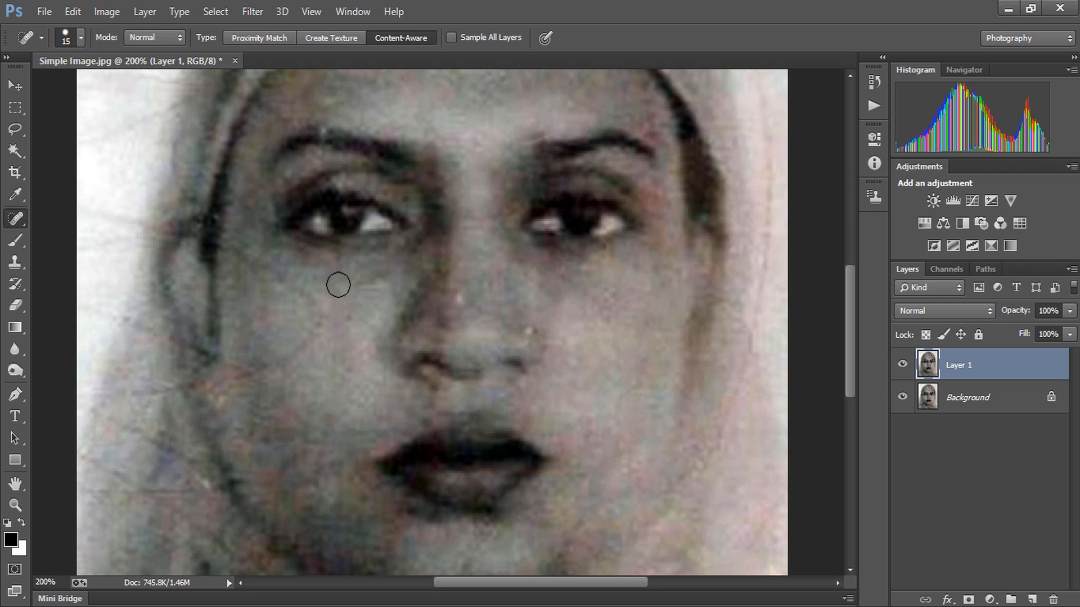
Heal the remaining marks on both cheeks and beside the mouth with the Spot Healing Brush.
{"action": "left_click_drag", "start_coordinate": [367, 287], "coordinate": [376, 284]}
{"action": "left_click_drag", "start_coordinate": [265, 272], "coordinate": [279, 274]}
{"action": "left_click_drag", "start_coordinate": [304, 304], "coordinate": [314, 323]}
{"action": "left_click_drag", "start_coordinate": [332, 403], "coordinate": [329, 429]}
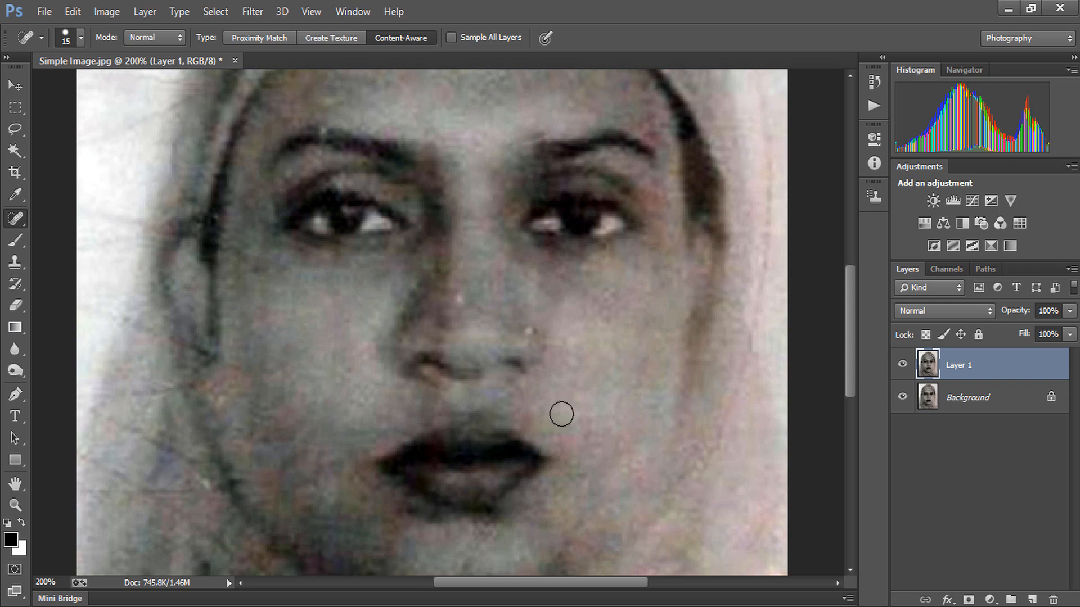
{"action": "left_click_drag", "start_coordinate": [560, 364], "coordinate": [556, 492]}
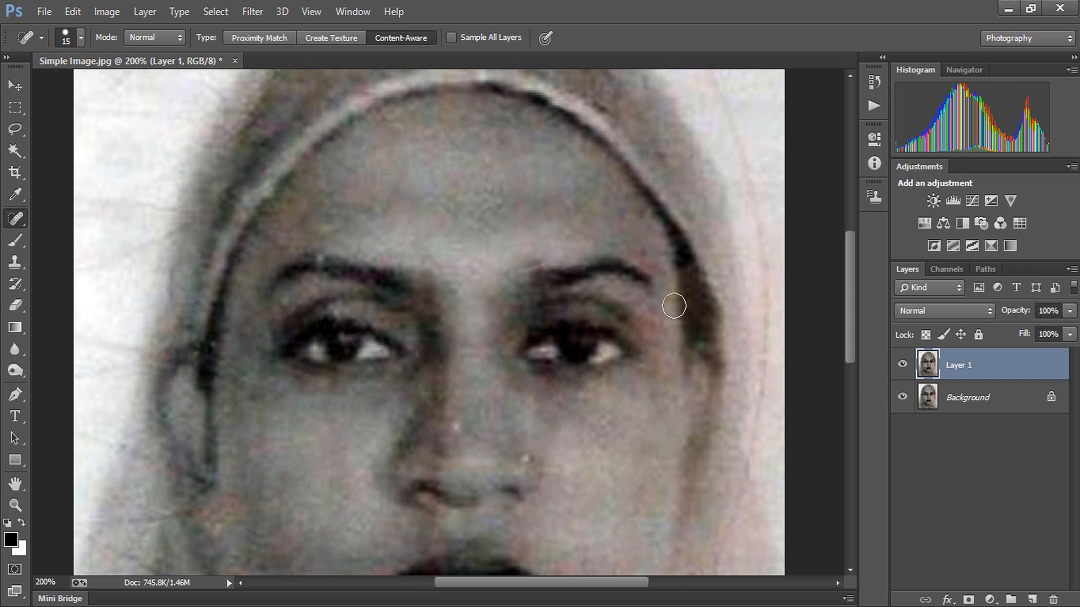
{"action": "left_click_drag", "start_coordinate": [560, 328], "coordinate": [610, 136]}
{"action": "scroll", "coordinate": [388, 254], "scroll_direction": "down", "scroll_amount": 5}
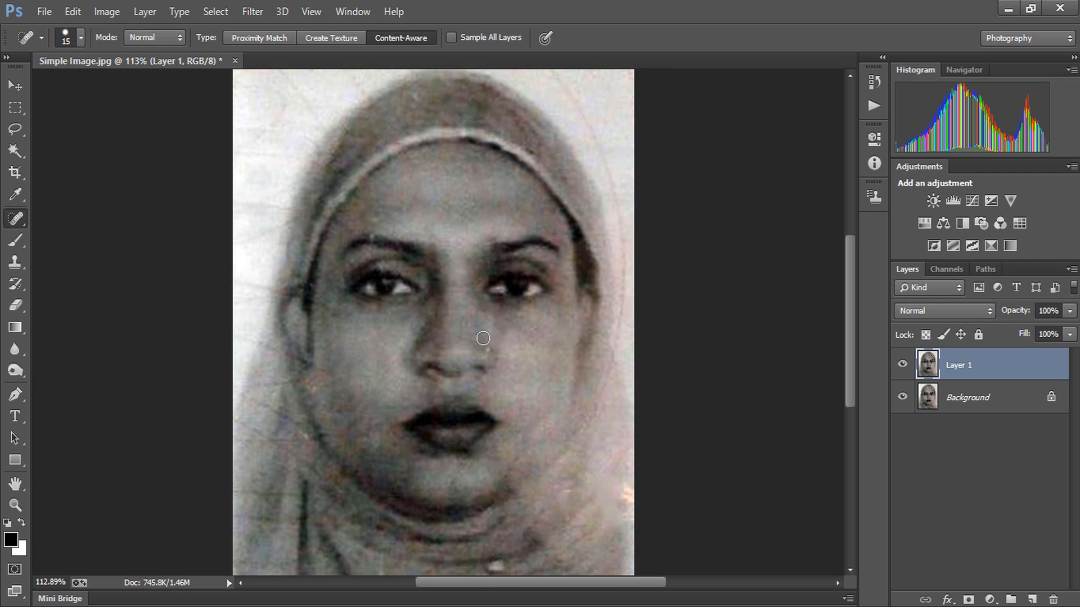
{"action": "left_click_drag", "start_coordinate": [375, 326], "coordinate": [388, 373]}
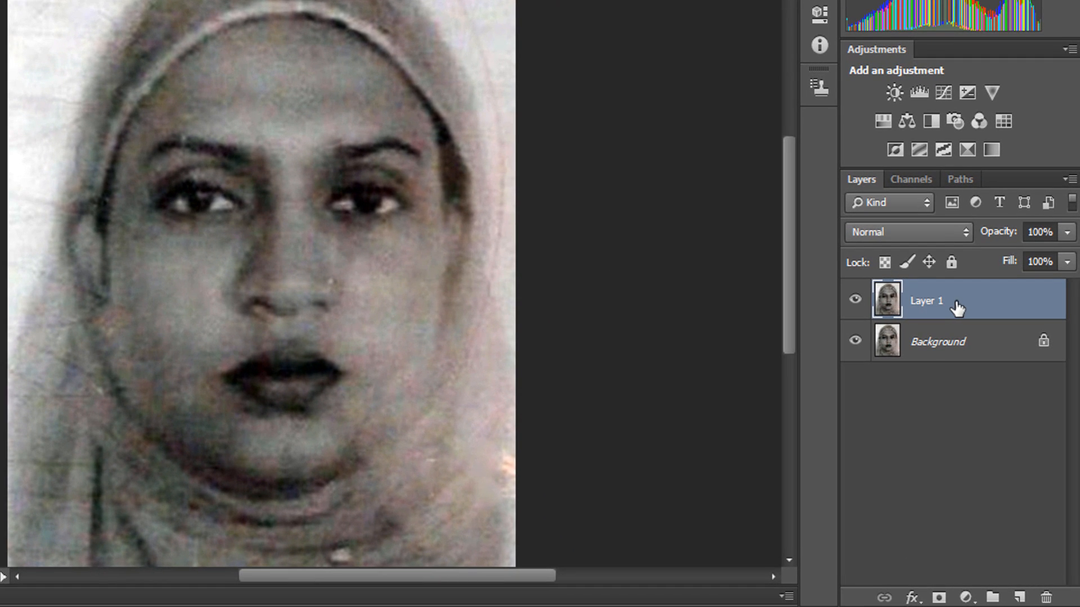
Add a Color Balance adjustment layer above the retouched portrait with Midtones Cyan-Red at +48 and Yellow-Blue at -34.
{"action": "left_click", "coordinate": [967, 597]}
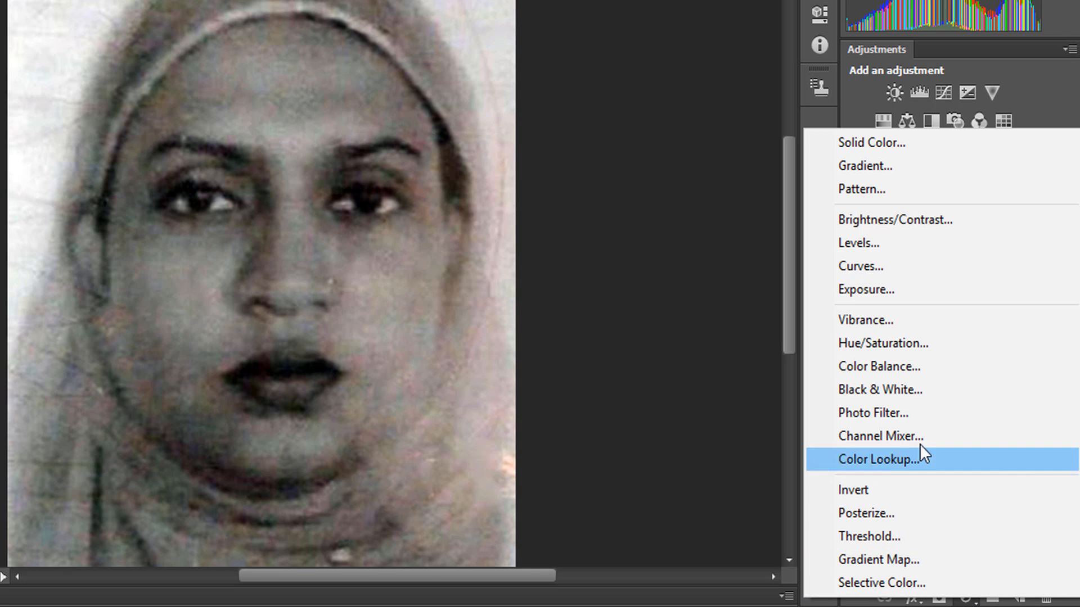
{"action": "left_click", "coordinate": [923, 368]}
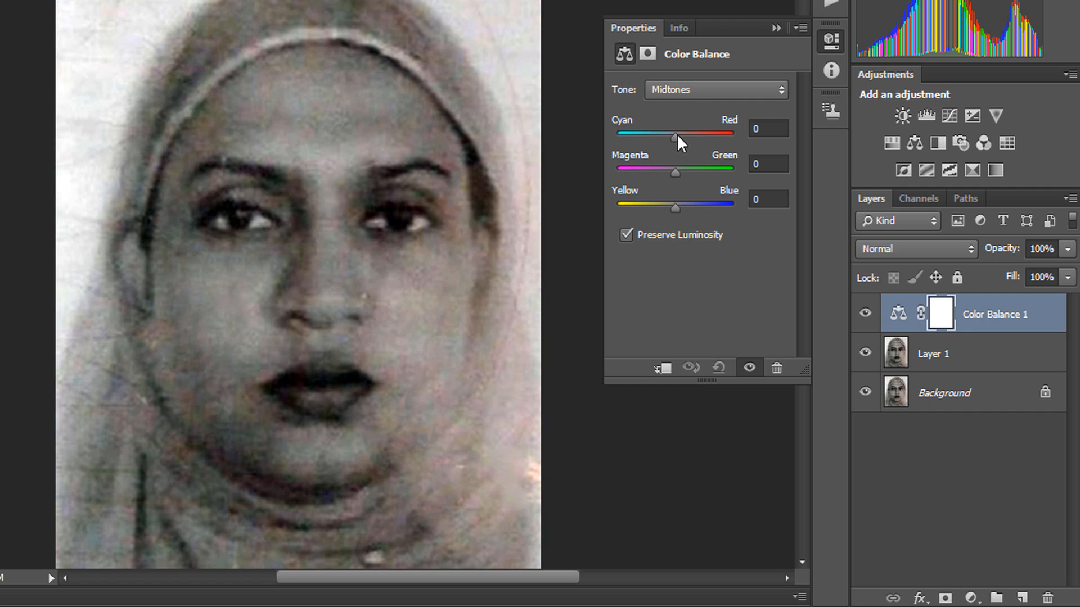
{"action": "left_click_drag", "start_coordinate": [676, 134], "coordinate": [703, 137]}
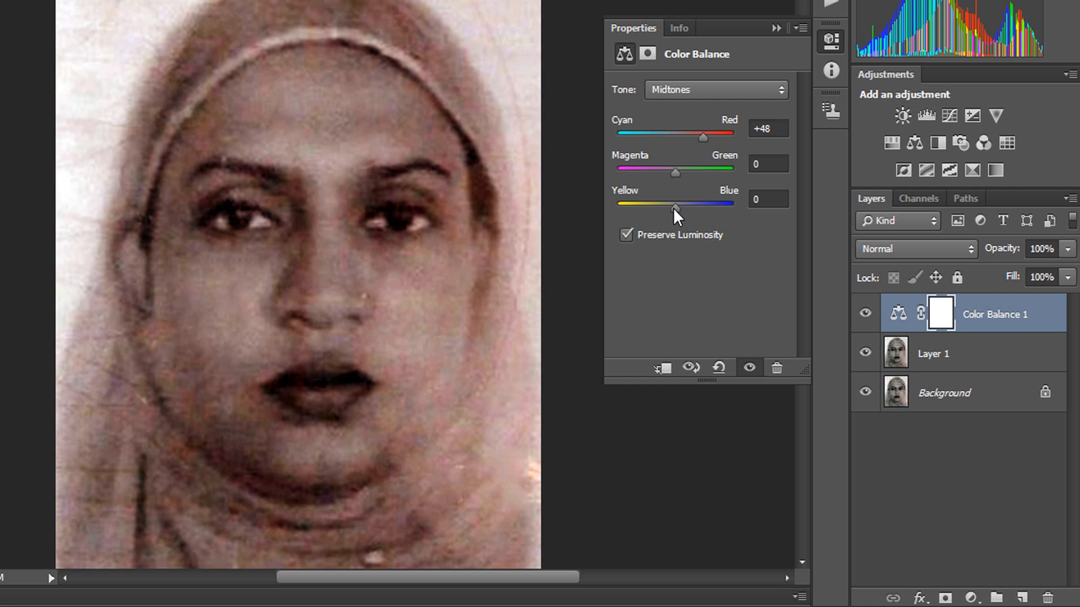
{"action": "left_click_drag", "start_coordinate": [675, 207], "coordinate": [655, 208]}
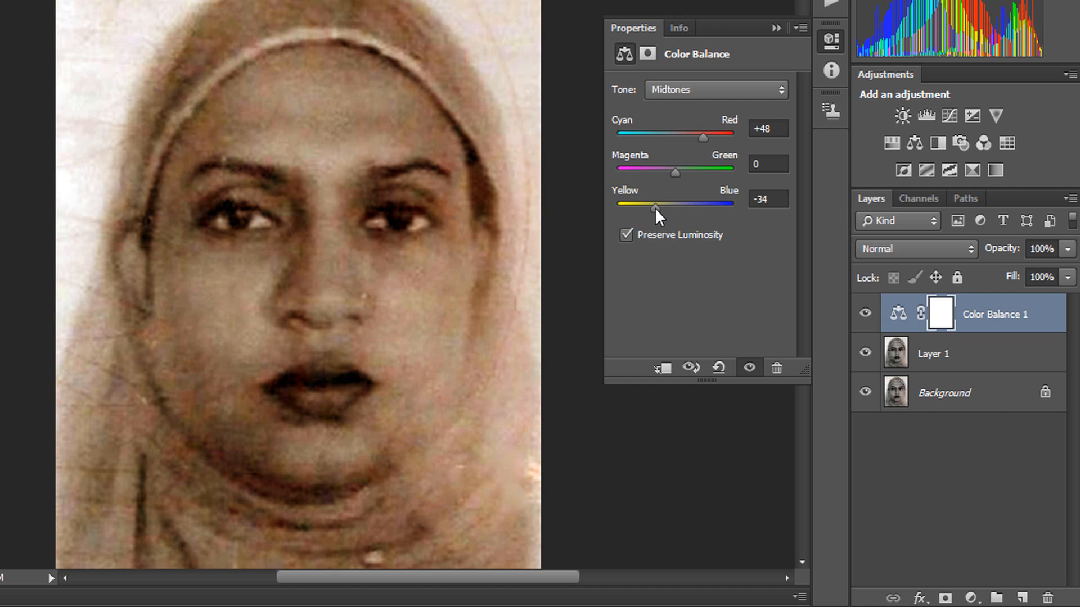
Set the Color Balance layer's Shadows to +28 on Cyan-Red.
{"action": "left_click", "coordinate": [707, 89]}
{"action": "left_click", "coordinate": [678, 111]}
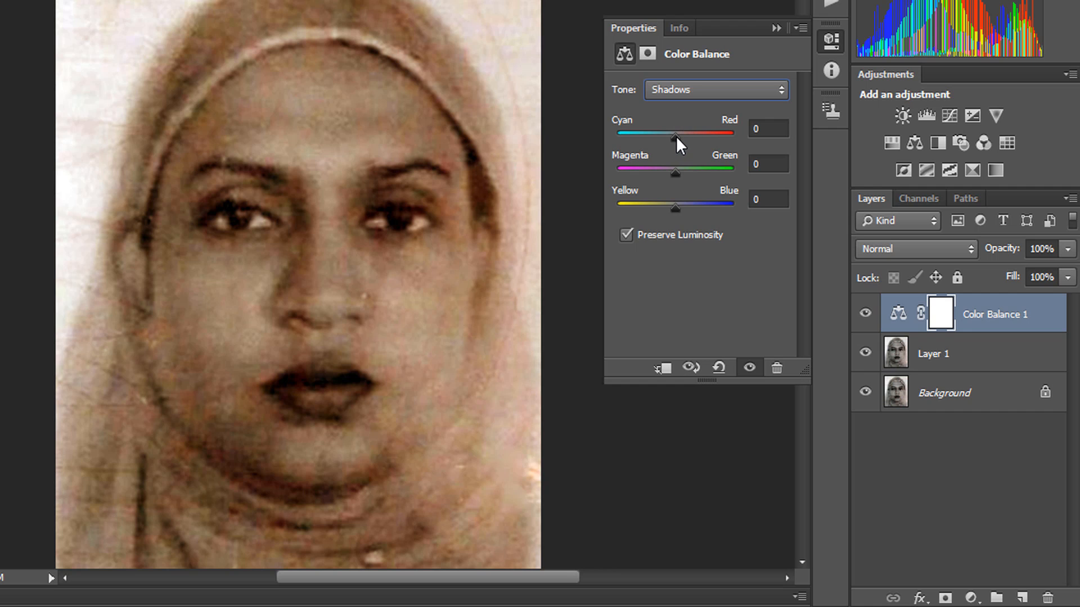
{"action": "left_click_drag", "start_coordinate": [676, 136], "coordinate": [690, 136]}
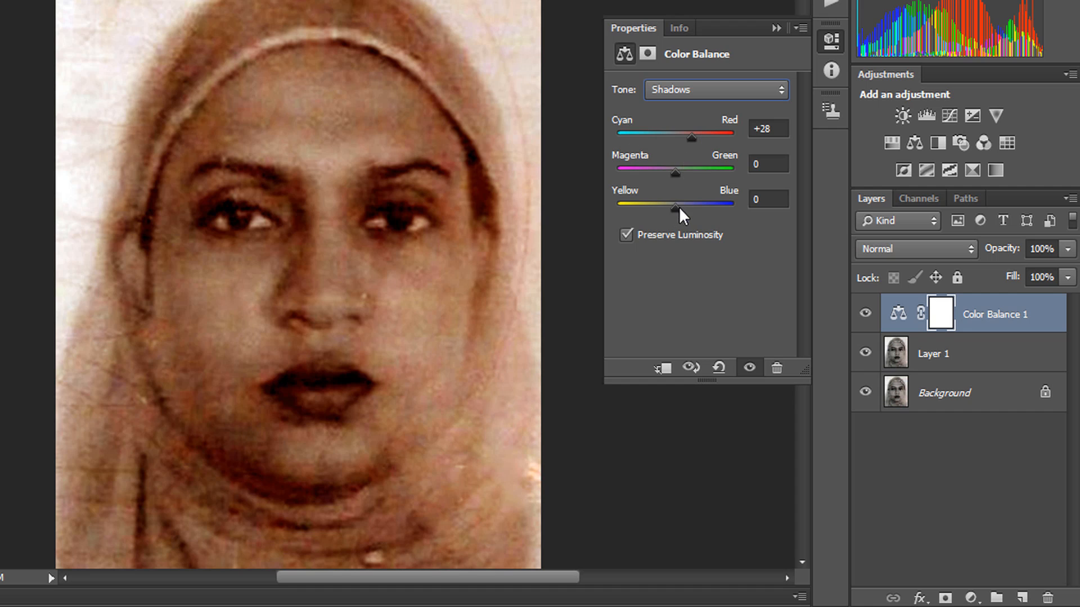
Set the Color Balance layer's Shadows to -30 on Yellow-Blue, and its Highlights to +21 on Cyan-Red and -28 on Yellow-Blue.
{"action": "left_click_drag", "start_coordinate": [674, 208], "coordinate": [657, 206]}
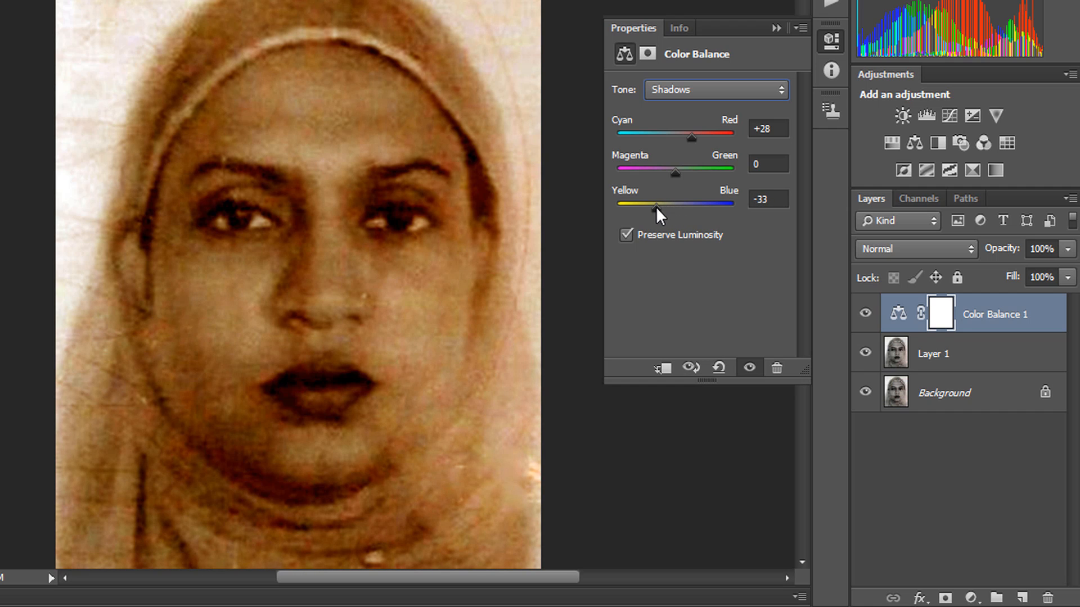
{"action": "left_click", "coordinate": [695, 89]}
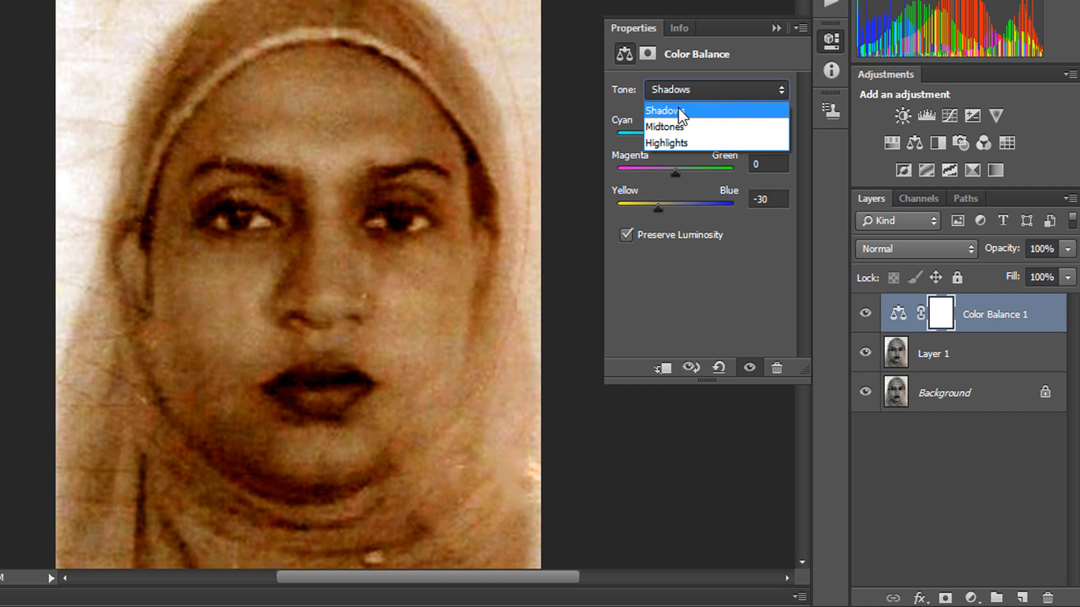
{"action": "left_click", "coordinate": [680, 144]}
{"action": "left_click_drag", "start_coordinate": [674, 136], "coordinate": [687, 139]}
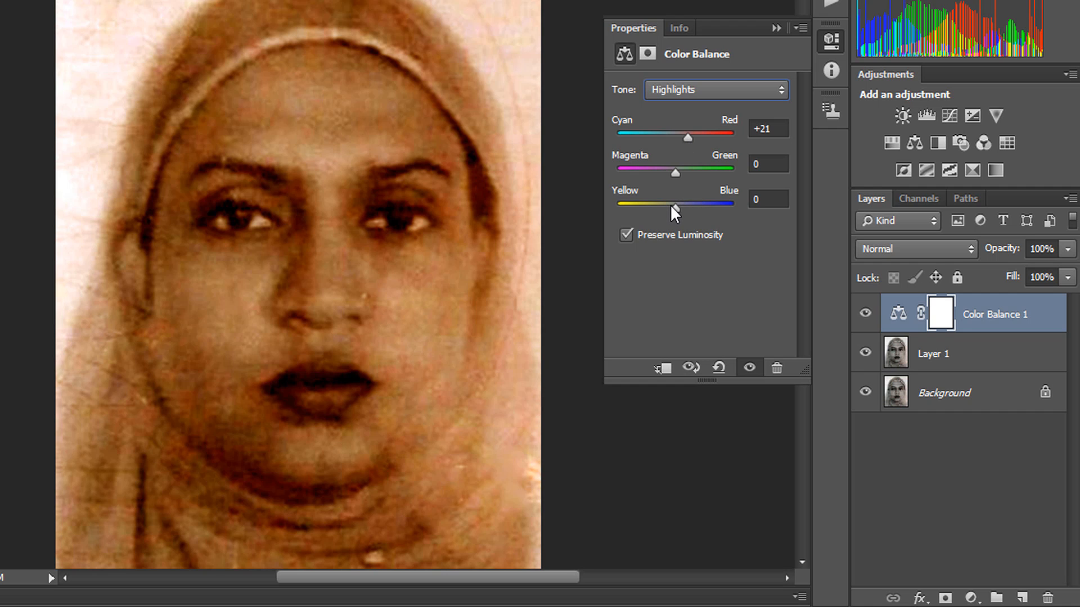
{"action": "left_click_drag", "start_coordinate": [674, 208], "coordinate": [659, 207]}
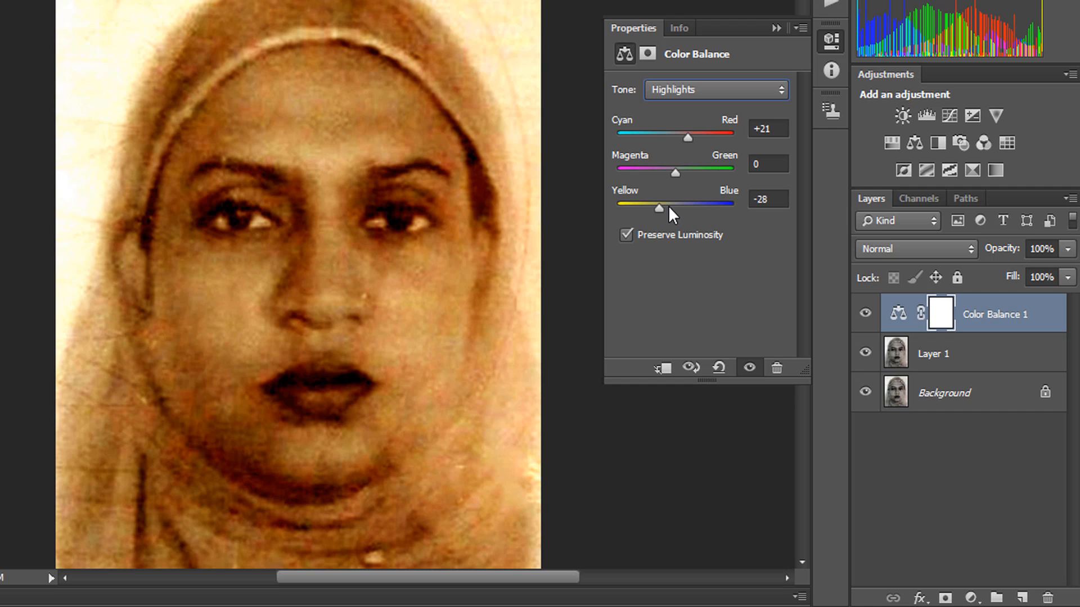
{"action": "left_click", "coordinate": [775, 26]}
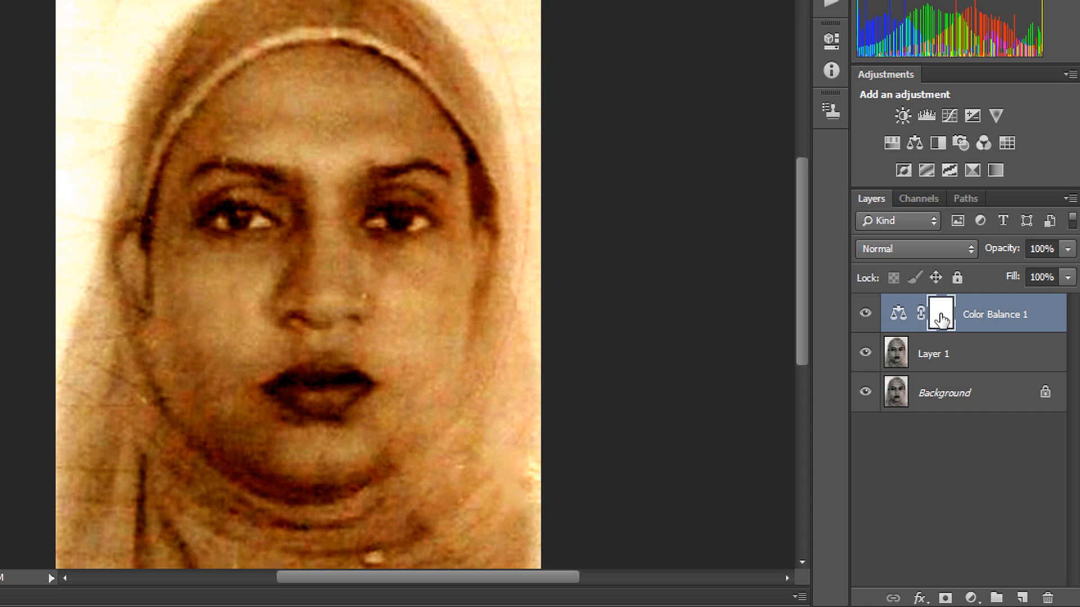
Invert the Color Balance layer mask to black and paint it white with the Brush over the image-left cheek, jaw and chin.
{"action": "key", "text": "ctrl+i"}
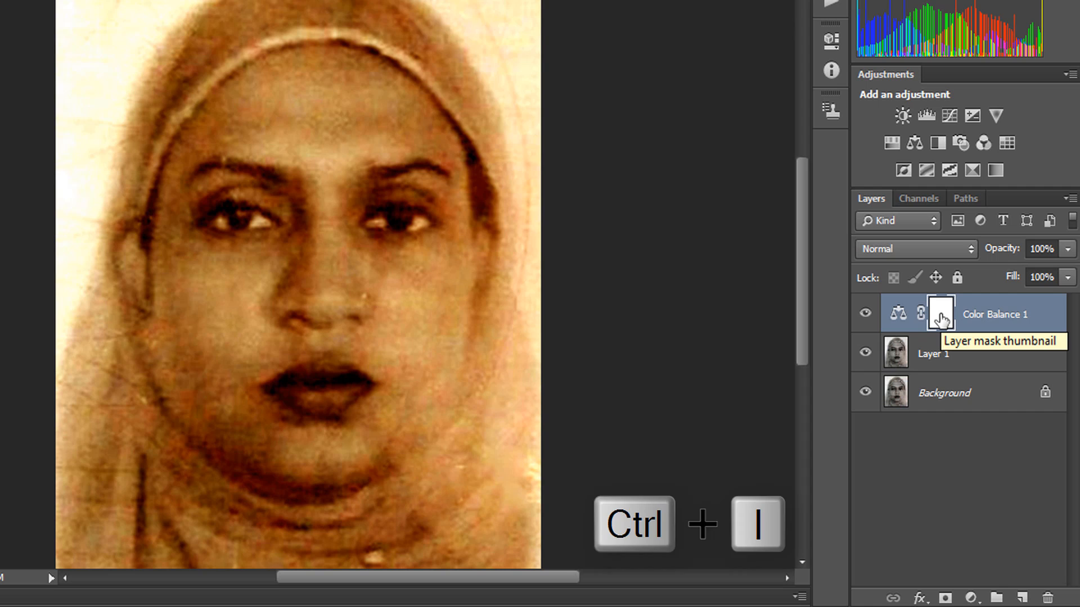
{"action": "key", "text": "ctrl+i"}
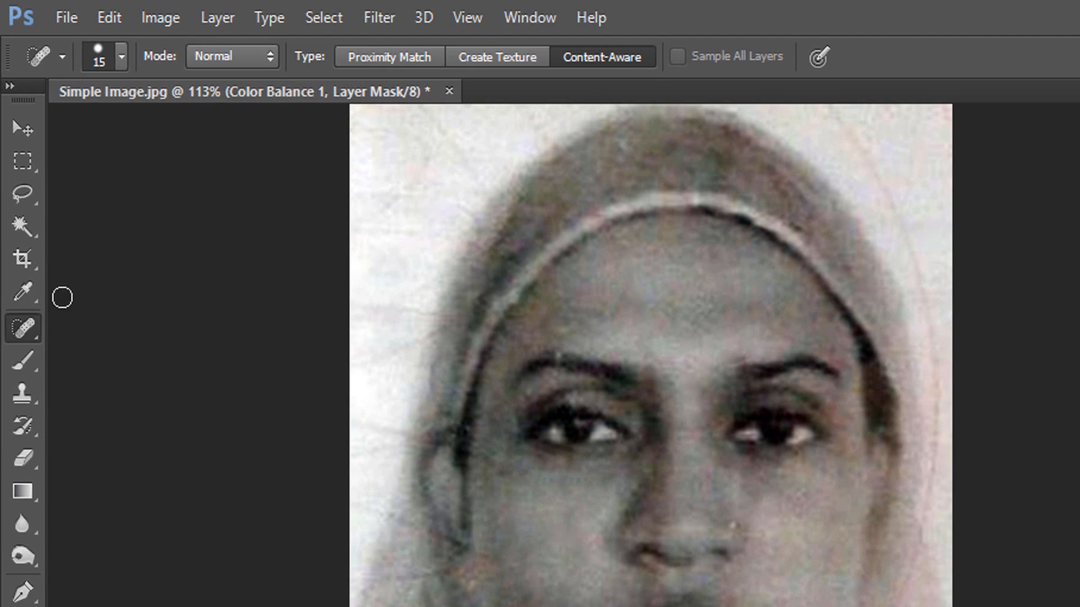
{"action": "left_click", "coordinate": [24, 364]}
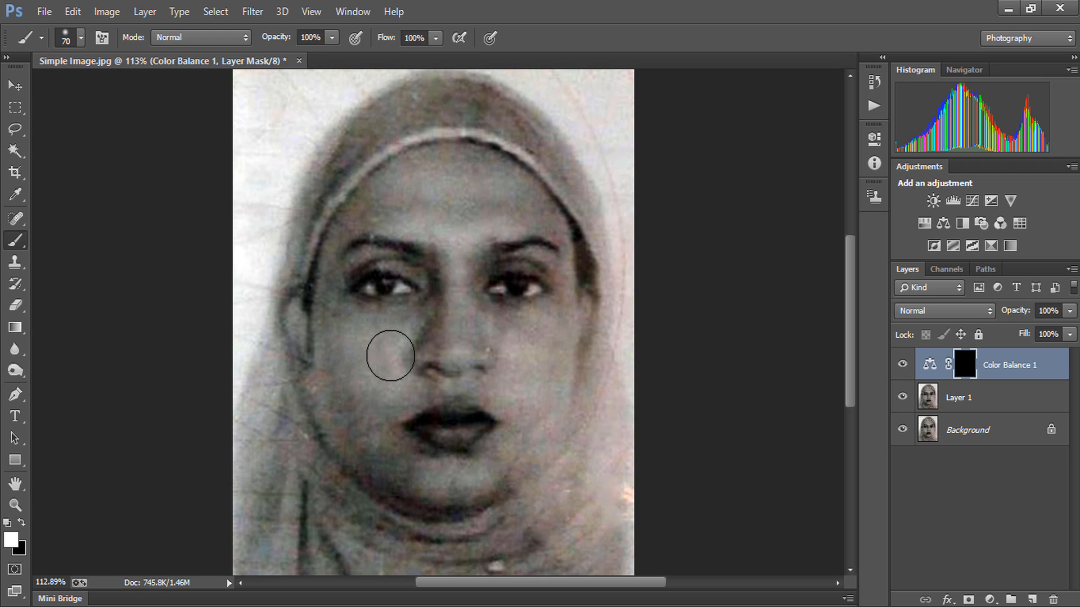
{"action": "key", "text": "bracketright"}
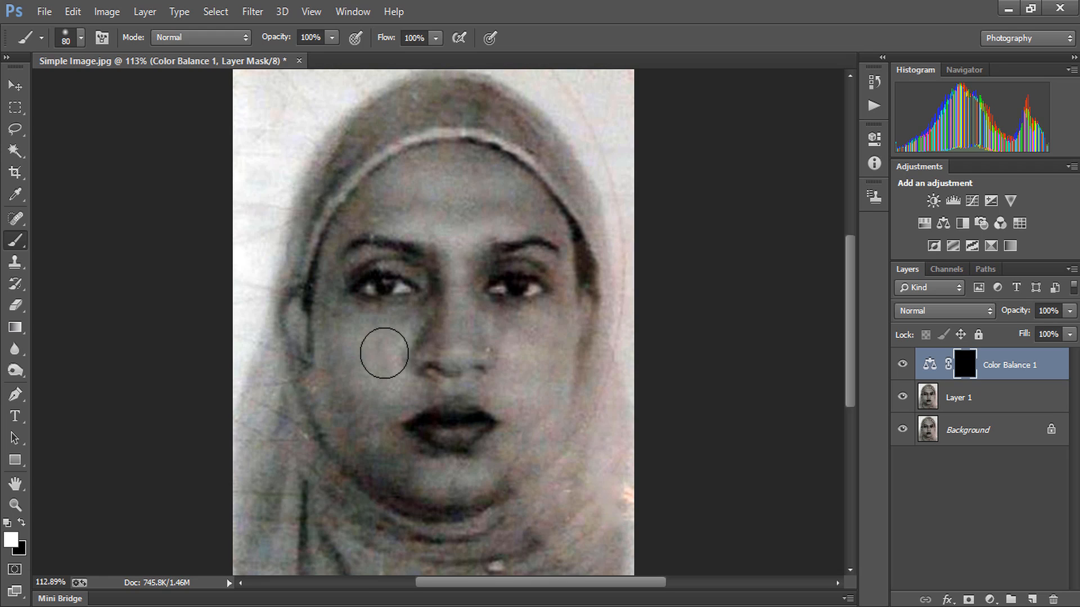
{"action": "key", "text": "bracketright"}
{"action": "key", "text": "bracketleft"}
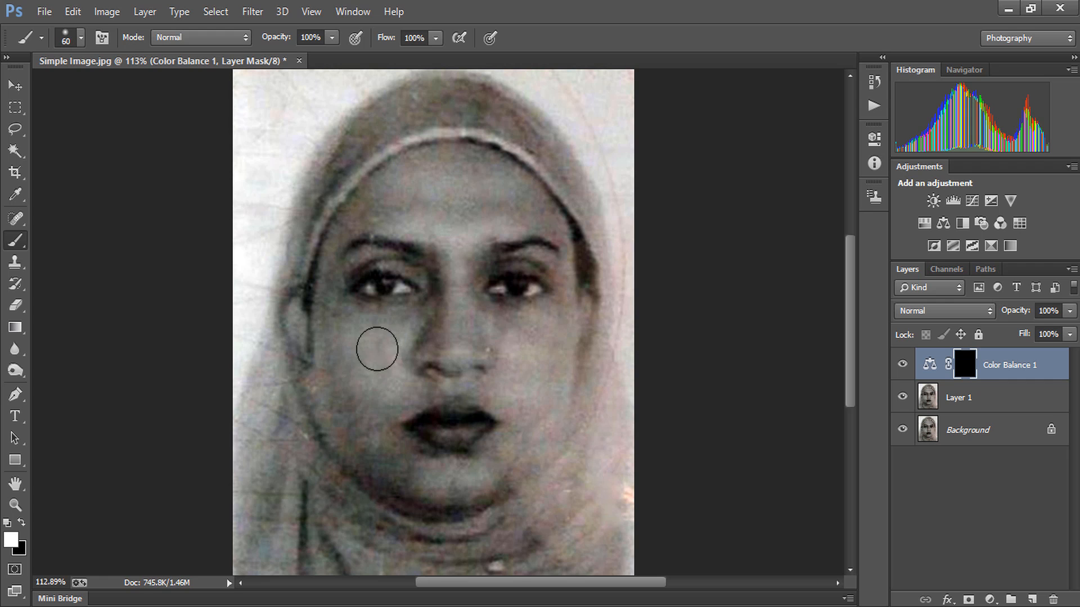
{"action": "mouse_move", "coordinate": [374, 347]}
{"action": "left_mouse_down"}
{"action": "mouse_move", "coordinate": [357, 404]}
{"action": "mouse_move", "coordinate": [369, 427]}
{"action": "left_mouse_up"}
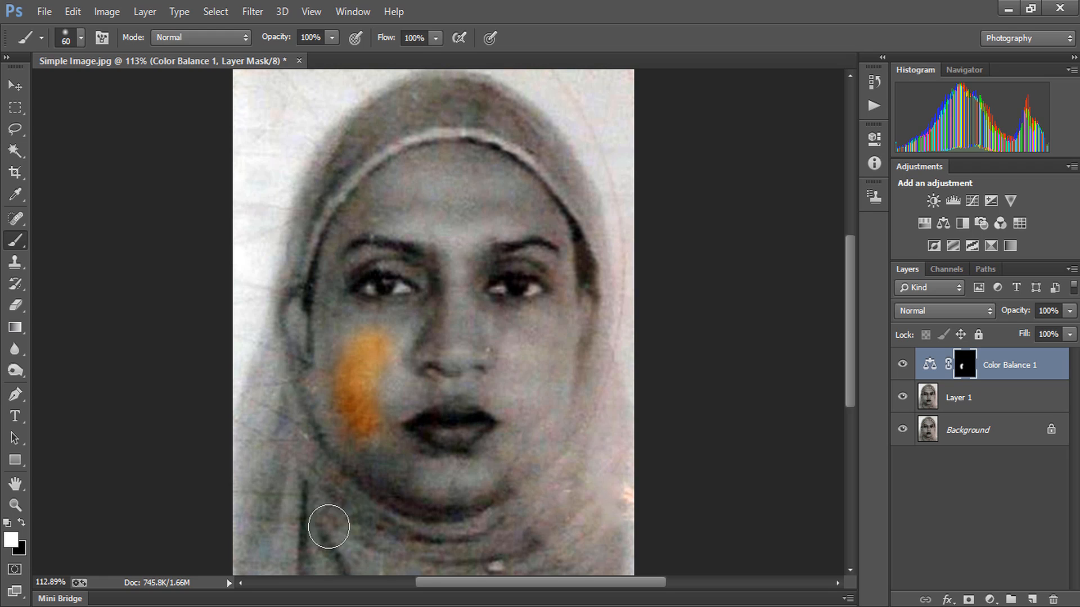
{"action": "key", "text": "bracketleft"}
{"action": "left_click_drag", "start_coordinate": [345, 343], "coordinate": [337, 316]}
{"action": "mouse_move", "coordinate": [416, 320]}
{"action": "left_mouse_down"}
{"action": "mouse_move", "coordinate": [320, 381]}
{"action": "mouse_move", "coordinate": [385, 474]}
{"action": "mouse_move", "coordinate": [363, 351]}
{"action": "mouse_move", "coordinate": [501, 463]}
{"action": "mouse_move", "coordinate": [419, 499]}
{"action": "left_mouse_up"}
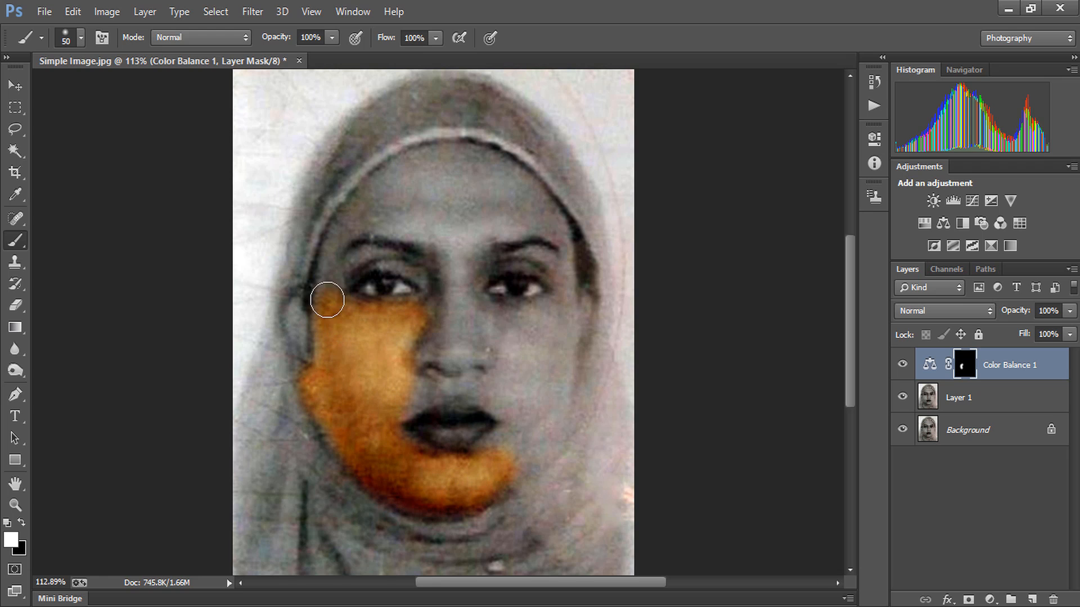
Paint the mask white over the forehead and around both eyes with a size 25 brush, leaving out the eyes and eyebrows.
{"action": "key", "text": "bracketleft"}
{"action": "key", "text": "bracketleft"}
{"action": "key", "text": "bracketleft"}
{"action": "key", "text": "bracketleft"}
{"action": "key", "text": "bracketleft"}
{"action": "mouse_move", "coordinate": [324, 290]}
{"action": "left_mouse_down"}
{"action": "mouse_move", "coordinate": [330, 238]}
{"action": "mouse_move", "coordinate": [331, 286]}
{"action": "mouse_move", "coordinate": [359, 260]}
{"action": "mouse_move", "coordinate": [392, 255]}
{"action": "mouse_move", "coordinate": [425, 276]}
{"action": "mouse_move", "coordinate": [377, 262]}
{"action": "mouse_move", "coordinate": [345, 283]}
{"action": "mouse_move", "coordinate": [380, 305]}
{"action": "mouse_move", "coordinate": [429, 279]}
{"action": "mouse_move", "coordinate": [356, 260]}
{"action": "mouse_move", "coordinate": [333, 237]}
{"action": "mouse_move", "coordinate": [353, 201]}
{"action": "mouse_move", "coordinate": [361, 206]}
{"action": "mouse_move", "coordinate": [408, 163]}
{"action": "mouse_move", "coordinate": [364, 229]}
{"action": "mouse_move", "coordinate": [427, 153]}
{"action": "mouse_move", "coordinate": [499, 162]}
{"action": "mouse_move", "coordinate": [559, 222]}
{"action": "mouse_move", "coordinate": [514, 170]}
{"action": "mouse_move", "coordinate": [564, 232]}
{"action": "mouse_move", "coordinate": [491, 170]}
{"action": "mouse_move", "coordinate": [455, 160]}
{"action": "mouse_move", "coordinate": [420, 197]}
{"action": "mouse_move", "coordinate": [485, 209]}
{"action": "mouse_move", "coordinate": [427, 234]}
{"action": "mouse_move", "coordinate": [409, 260]}
{"action": "left_mouse_up"}
{"action": "mouse_move", "coordinate": [504, 219]}
{"action": "left_mouse_down"}
{"action": "mouse_move", "coordinate": [500, 259]}
{"action": "mouse_move", "coordinate": [544, 256]}
{"action": "mouse_move", "coordinate": [548, 275]}
{"action": "mouse_move", "coordinate": [478, 282]}
{"action": "mouse_move", "coordinate": [542, 304]}
{"action": "mouse_move", "coordinate": [563, 253]}
{"action": "mouse_move", "coordinate": [587, 316]}
{"action": "left_mouse_up"}
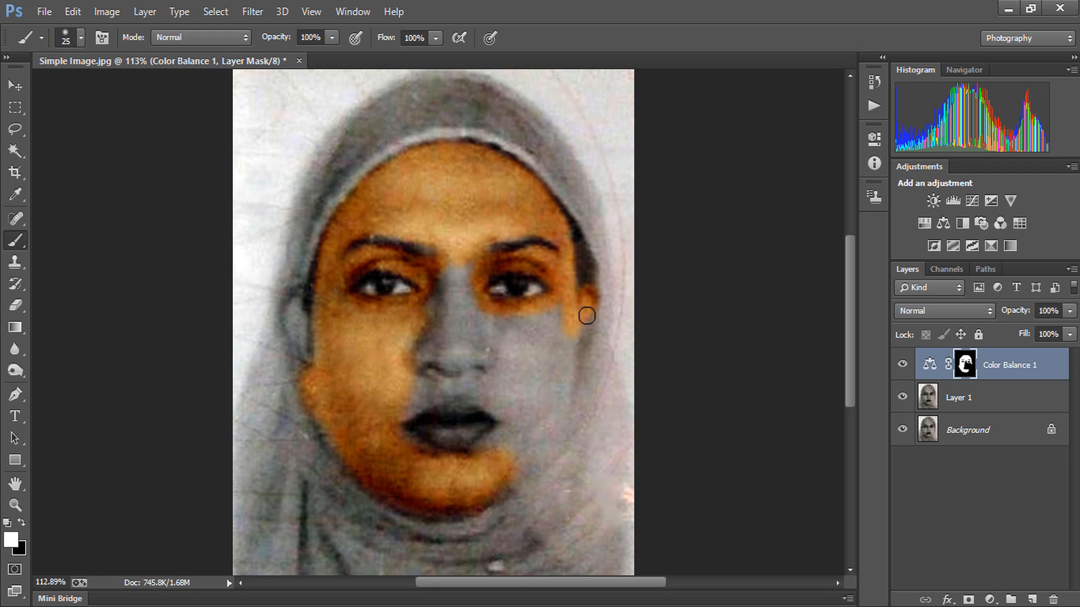
Paint the mask white over the ear, the nose and the rest of the face, leaving out the lips.
{"action": "left_click_drag", "start_coordinate": [295, 311], "coordinate": [309, 342]}
{"action": "key", "text": "]"}
{"action": "mouse_move", "coordinate": [431, 365]}
{"action": "left_mouse_down"}
{"action": "mouse_move", "coordinate": [457, 292]}
{"action": "mouse_move", "coordinate": [476, 356]}
{"action": "mouse_move", "coordinate": [473, 340]}
{"action": "mouse_move", "coordinate": [466, 381]}
{"action": "mouse_move", "coordinate": [550, 321]}
{"action": "mouse_move", "coordinate": [521, 411]}
{"action": "mouse_move", "coordinate": [535, 439]}
{"action": "mouse_move", "coordinate": [504, 403]}
{"action": "left_mouse_up"}
{"action": "key", "text": "]"}
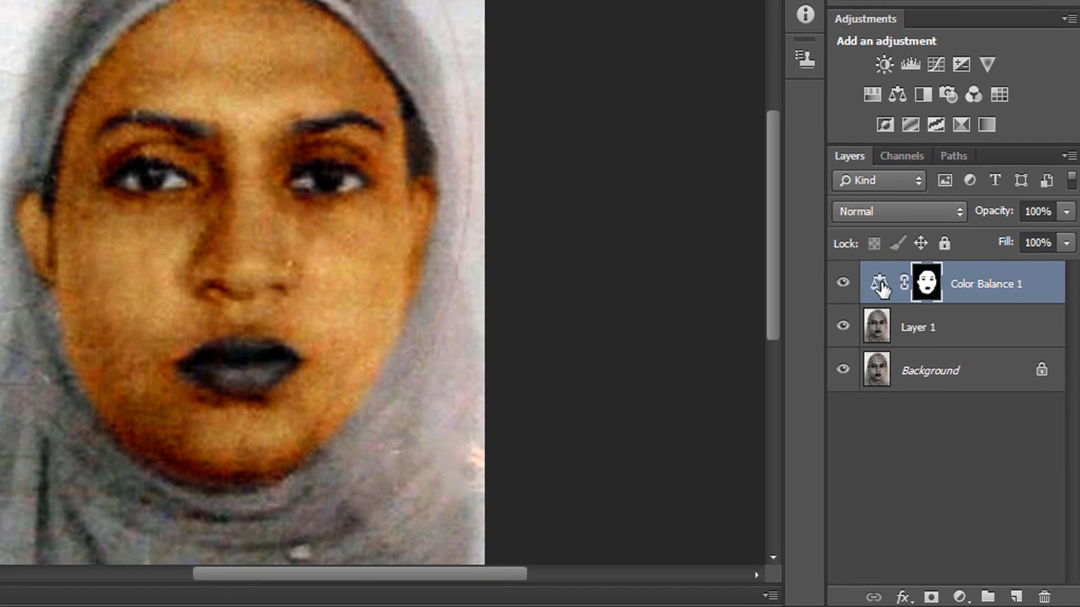
Set the Color Balance layer's Midtones to +56 on Cyan-Red, -5 on Magenta-Green and -36 on Yellow-Blue.
{"action": "double_click", "coordinate": [871, 270]}
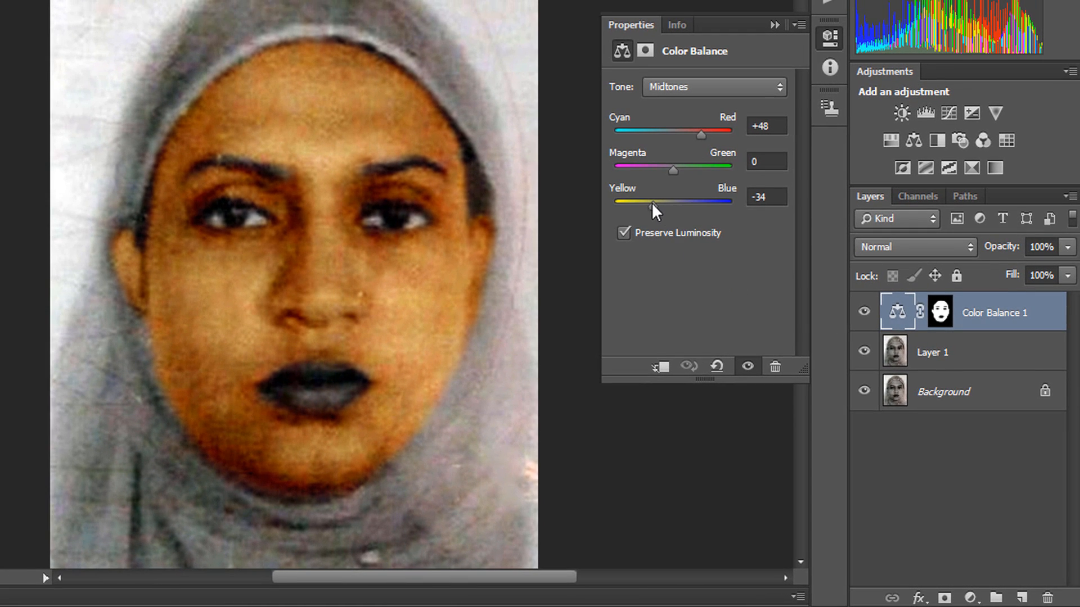
{"action": "left_click_drag", "start_coordinate": [653, 203], "coordinate": [656, 203]}
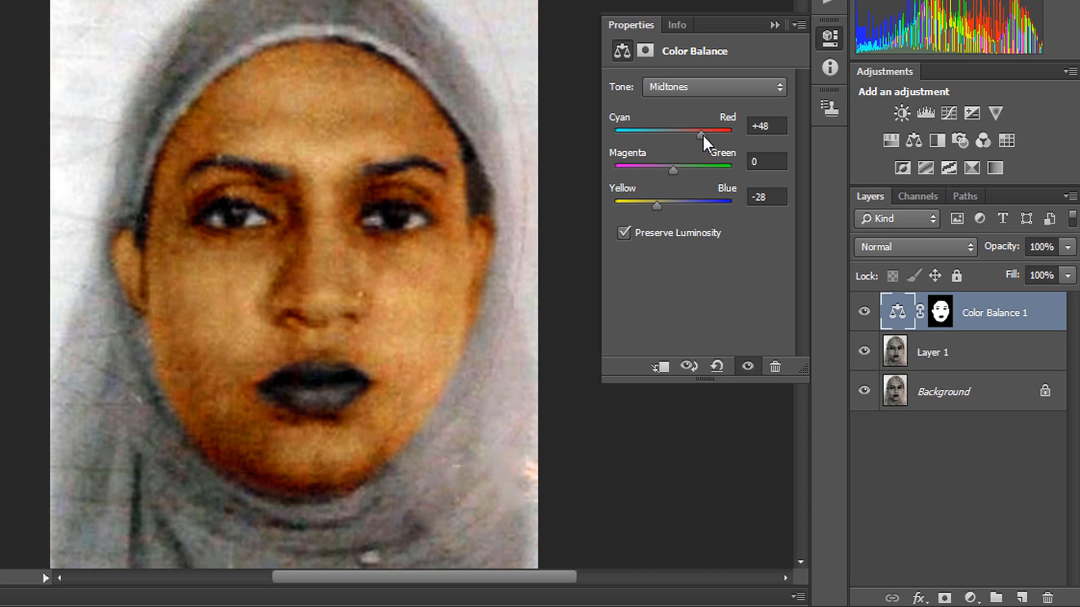
{"action": "left_click_drag", "start_coordinate": [703, 134], "coordinate": [708, 133]}
{"action": "left_click_drag", "start_coordinate": [673, 168], "coordinate": [673, 169]}
{"action": "left_click_drag", "start_coordinate": [656, 205], "coordinate": [651, 205]}
{"action": "left_click_drag", "start_coordinate": [707, 134], "coordinate": [705, 133]}
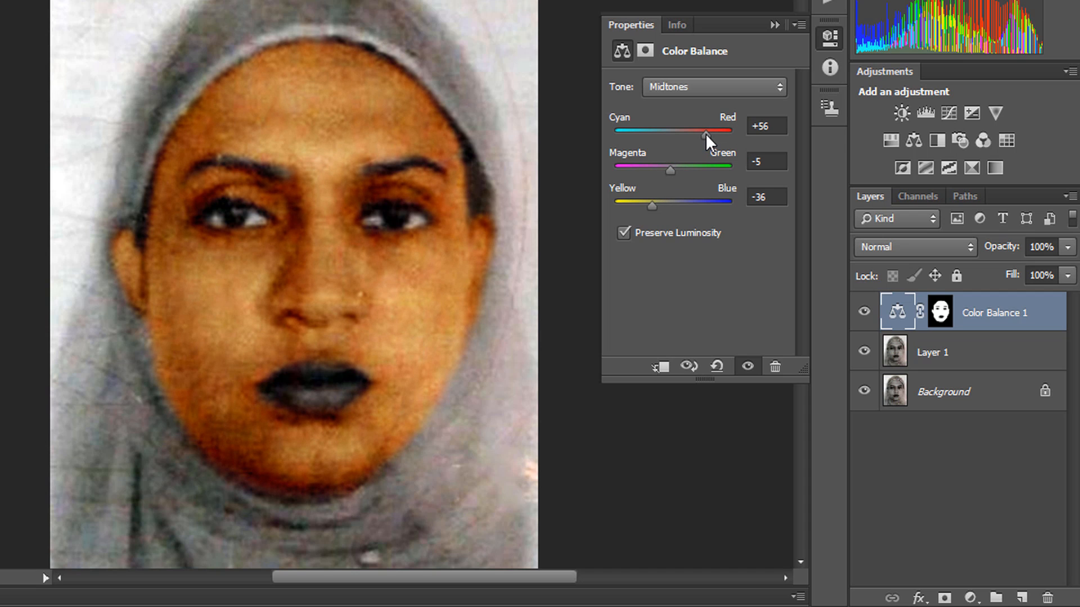
{"action": "left_click", "coordinate": [775, 24]}
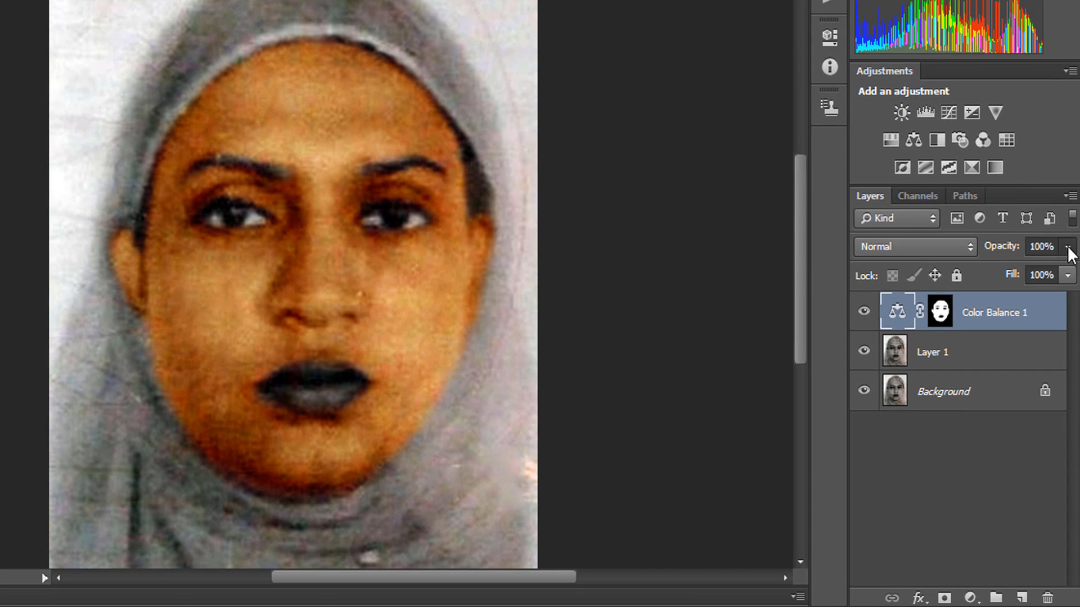
Lower the Color Balance layer's opacity to 90%.
{"action": "left_click", "coordinate": [1067, 247]}
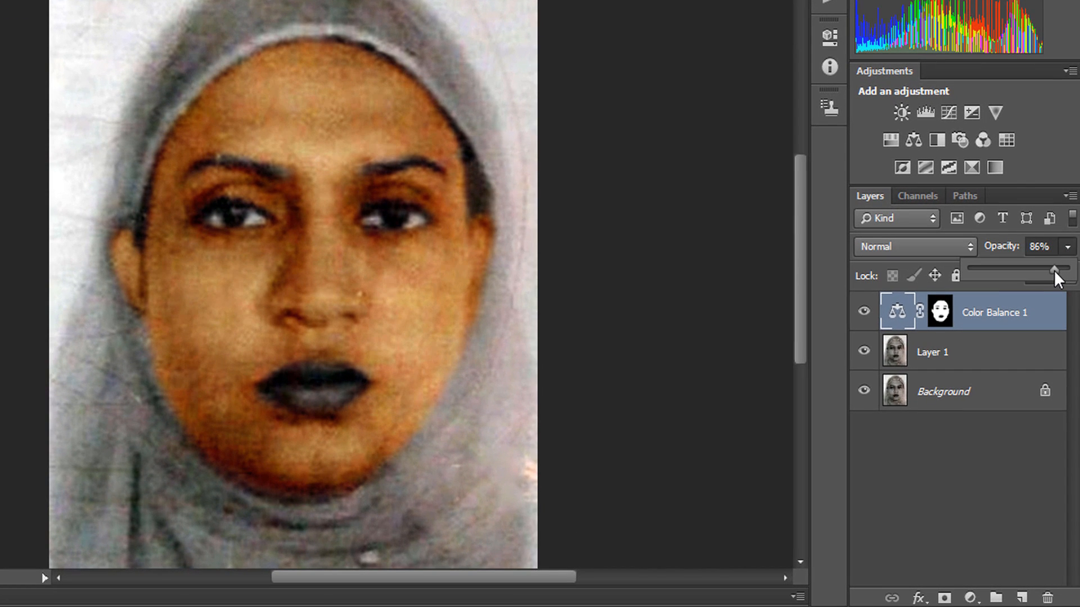
{"action": "left_click_drag", "start_coordinate": [1057, 269], "coordinate": [1058, 268]}
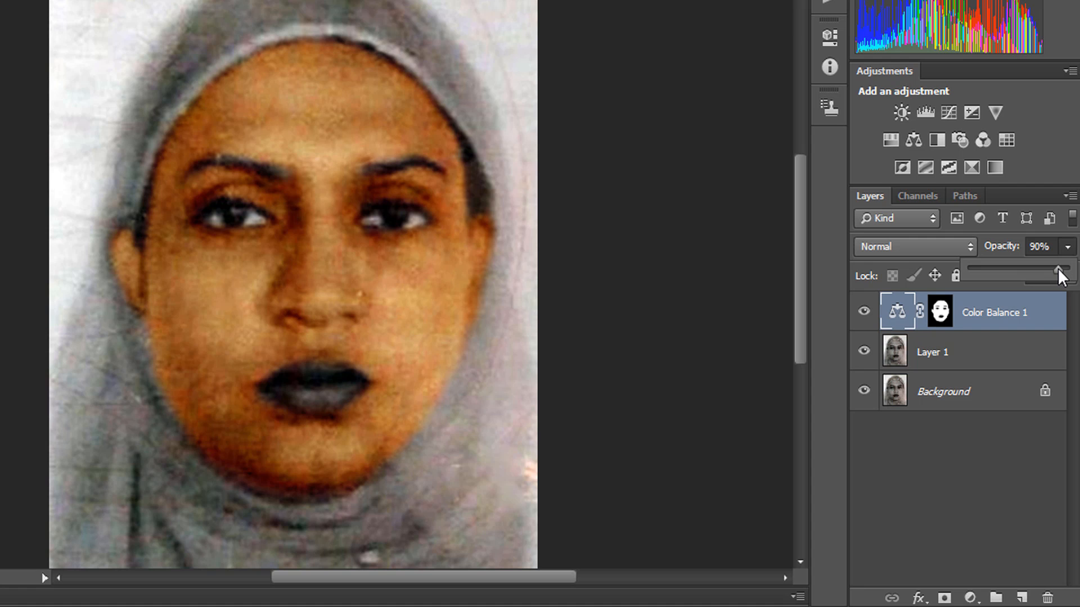
{"action": "left_click", "coordinate": [991, 307]}
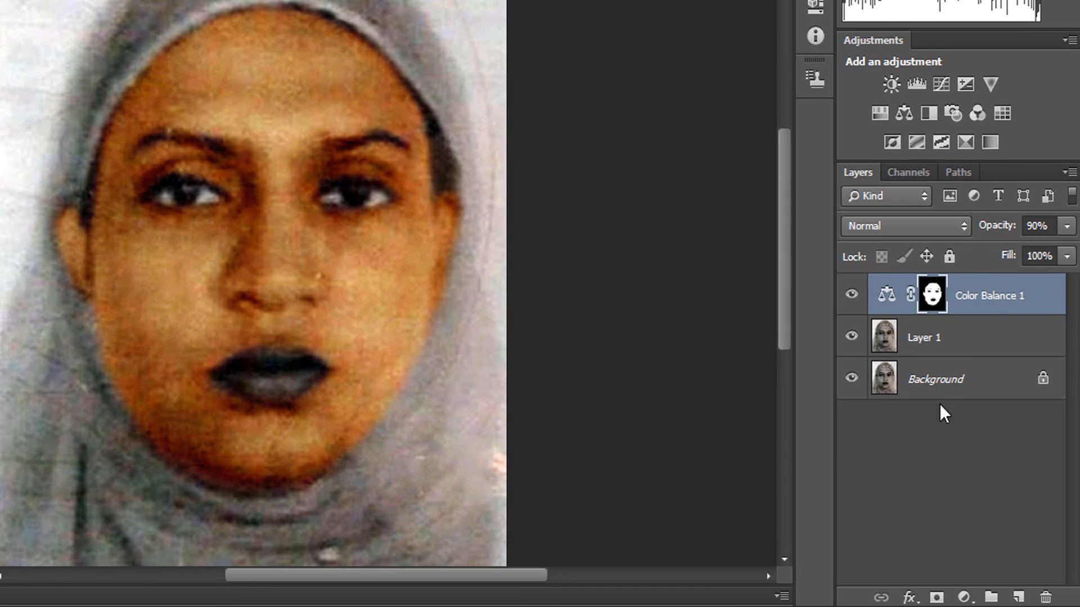
Add a Solid Color fill layer in pink #e22cd7 above the Color Balance layer.
{"action": "left_click", "coordinate": [964, 598]}
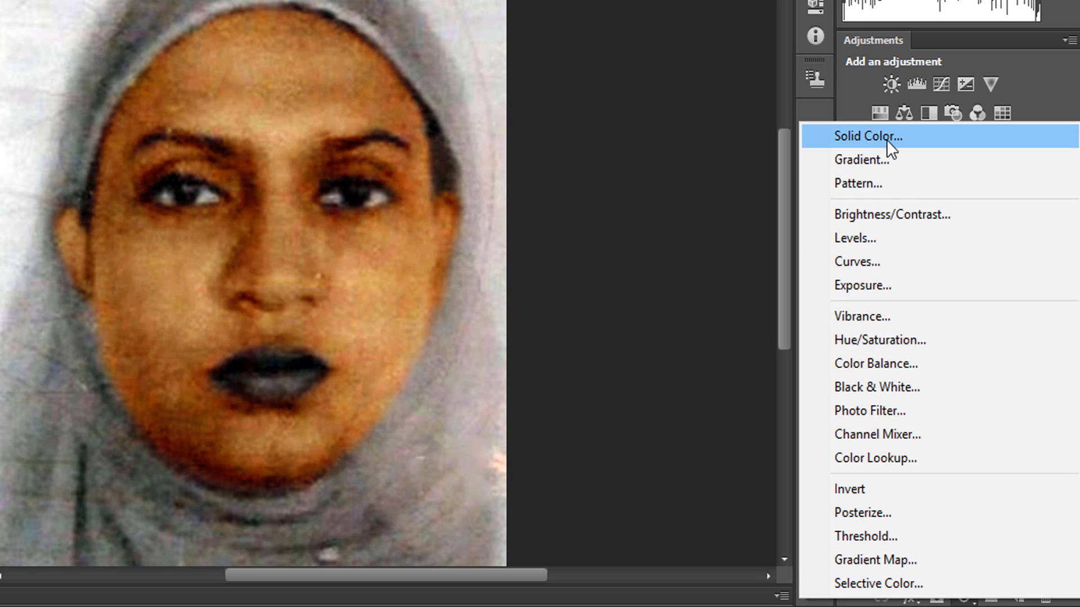
{"action": "left_click", "coordinate": [869, 137]}
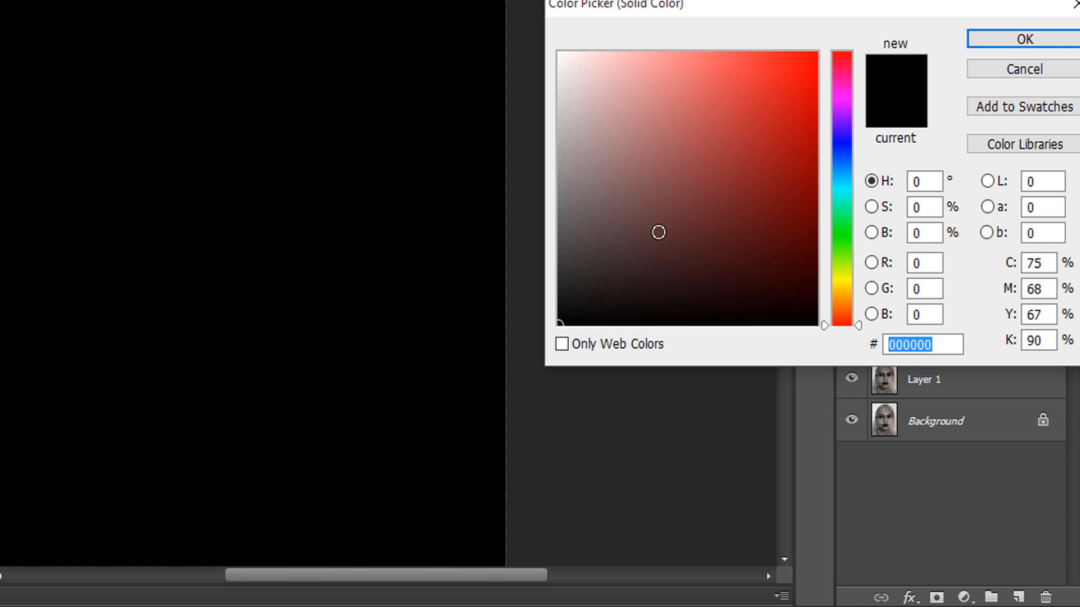
{"action": "left_click_drag", "start_coordinate": [741, 67], "coordinate": [753, 86]}
{"action": "left_click_drag", "start_coordinate": [845, 100], "coordinate": [845, 94]}
{"action": "mouse_move", "coordinate": [767, 90]}
{"action": "left_mouse_down"}
{"action": "mouse_move", "coordinate": [784, 111]}
{"action": "mouse_move", "coordinate": [765, 83]}
{"action": "left_mouse_up"}
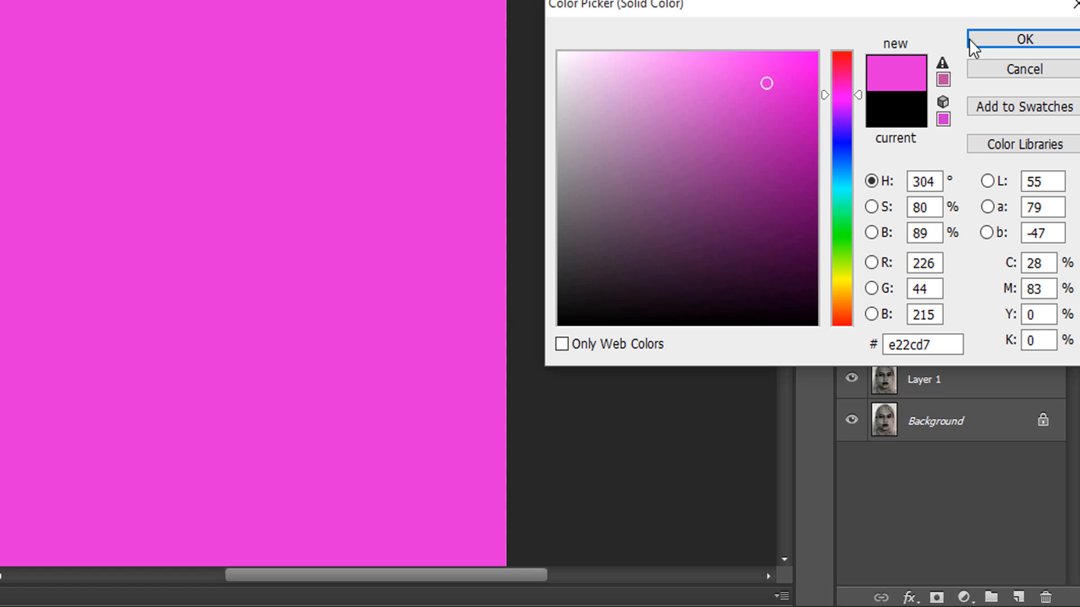
{"action": "left_click", "coordinate": [1025, 40]}
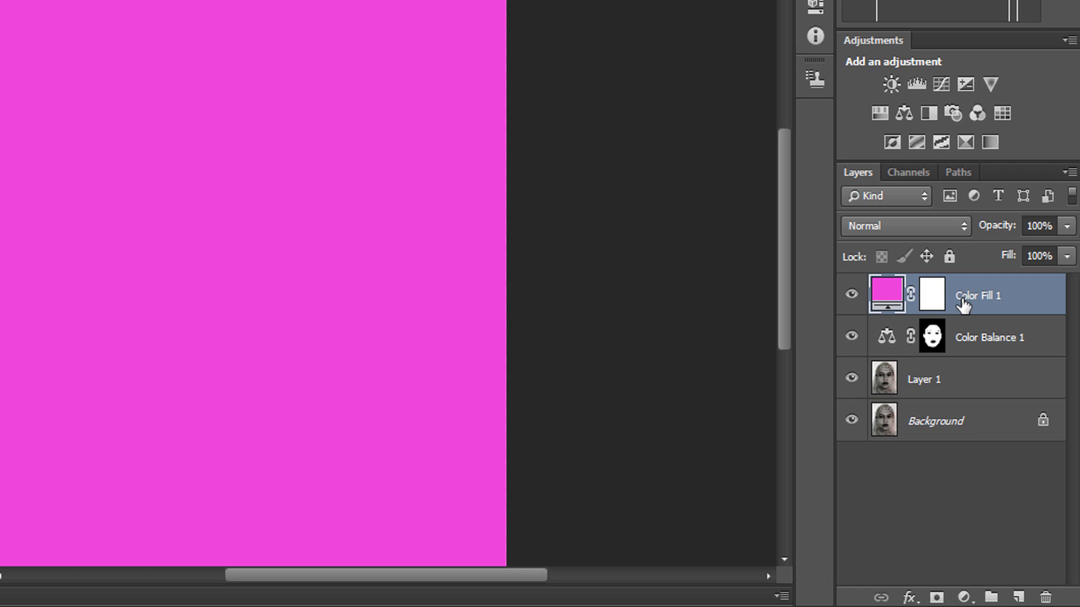
Invert the pink fill layer's mask to black and paint it white over the lips with a small brush.
{"action": "left_click", "coordinate": [934, 298]}
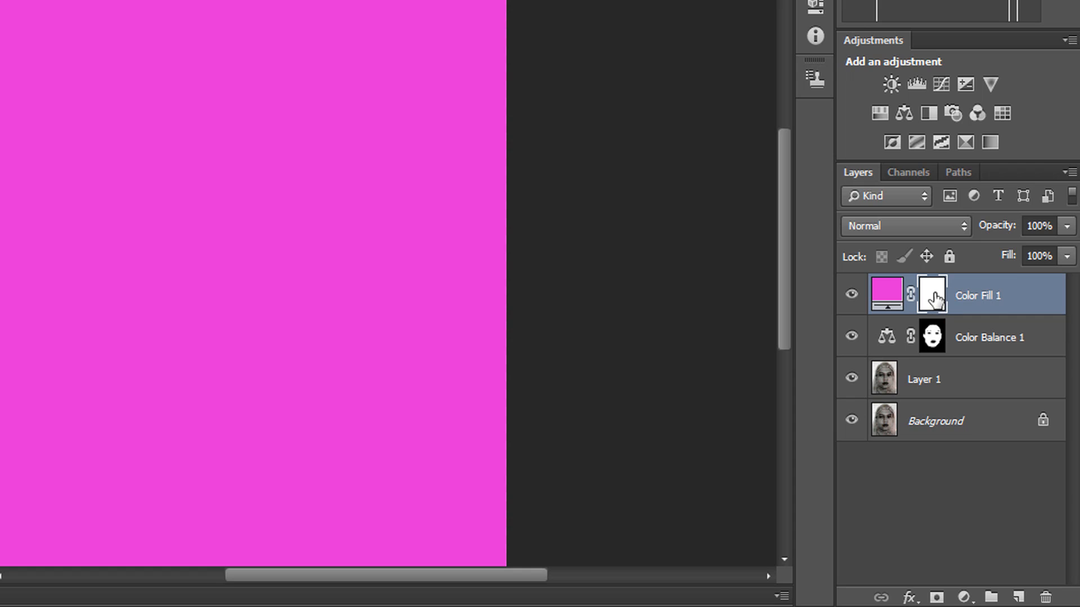
{"action": "key", "text": "ctrl+i"}
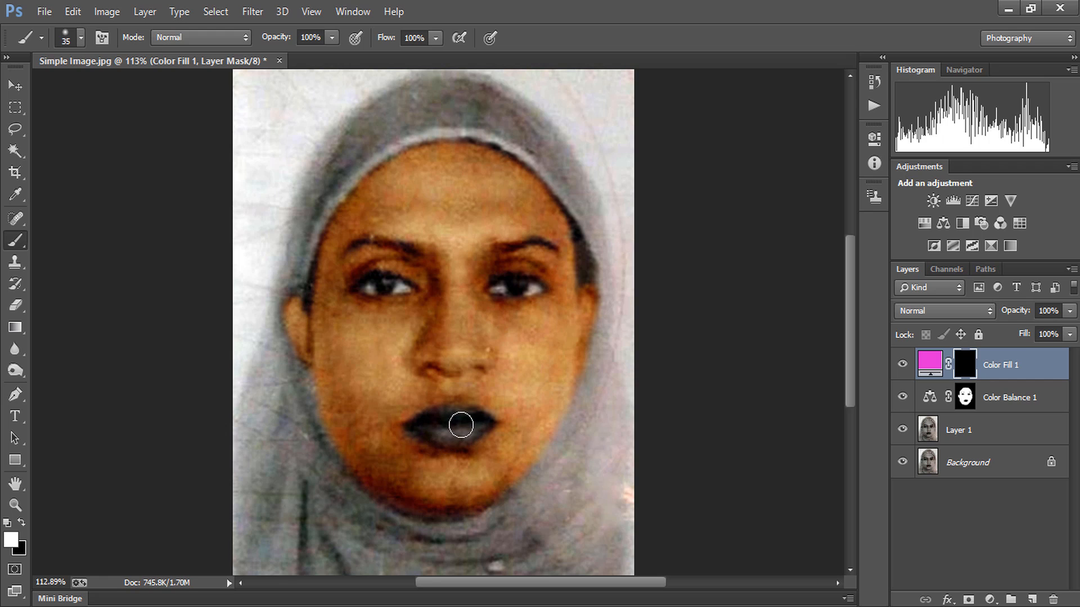
{"action": "key", "text": "bracketleft"}
{"action": "key", "text": "bracketleft"}
{"action": "key", "text": "bracketleft"}
{"action": "scroll", "coordinate": [458, 420], "scroll_direction": "up", "scroll_amount": 1}
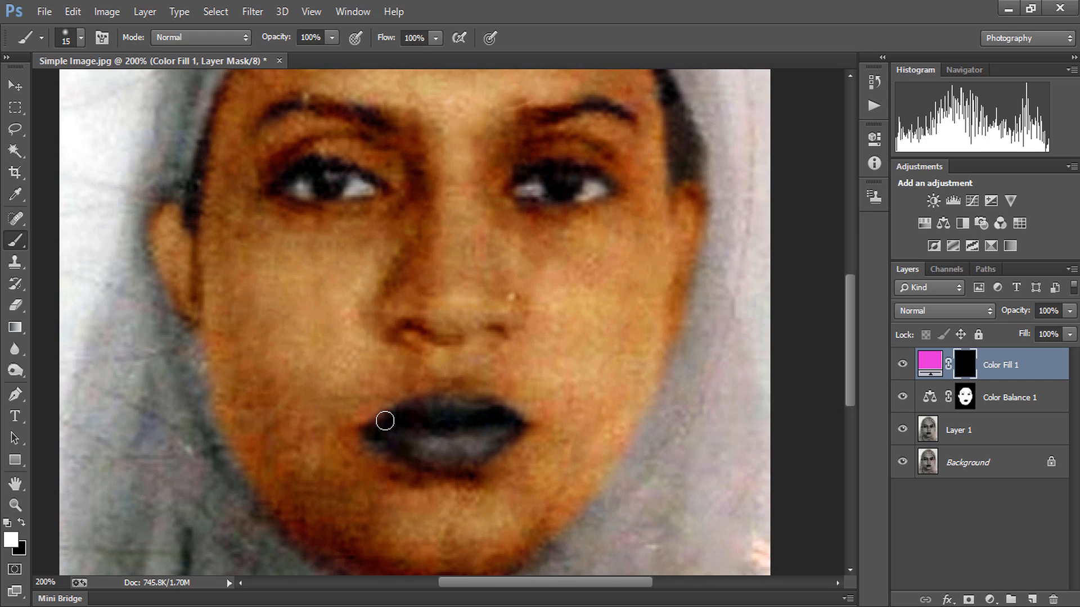
{"action": "mouse_move", "coordinate": [371, 426]}
{"action": "left_mouse_down"}
{"action": "mouse_move", "coordinate": [457, 401]}
{"action": "mouse_move", "coordinate": [511, 415]}
{"action": "mouse_move", "coordinate": [495, 450]}
{"action": "mouse_move", "coordinate": [415, 460]}
{"action": "mouse_move", "coordinate": [381, 431]}
{"action": "mouse_move", "coordinate": [431, 413]}
{"action": "mouse_move", "coordinate": [467, 437]}
{"action": "mouse_move", "coordinate": [498, 422]}
{"action": "mouse_move", "coordinate": [422, 416]}
{"action": "mouse_move", "coordinate": [472, 454]}
{"action": "mouse_move", "coordinate": [378, 429]}
{"action": "left_mouse_up"}
{"action": "key", "text": "bracketright"}
{"action": "key", "text": "bracketleft"}
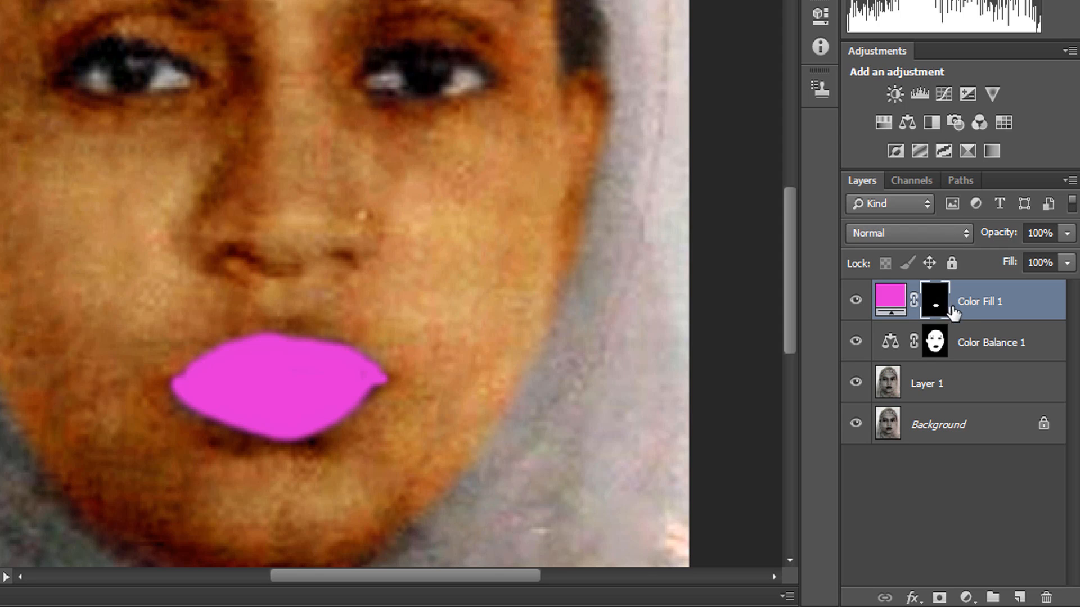
Set the pink lip fill layer's blend mode to Soft Light.
{"action": "left_click", "coordinate": [925, 231]}
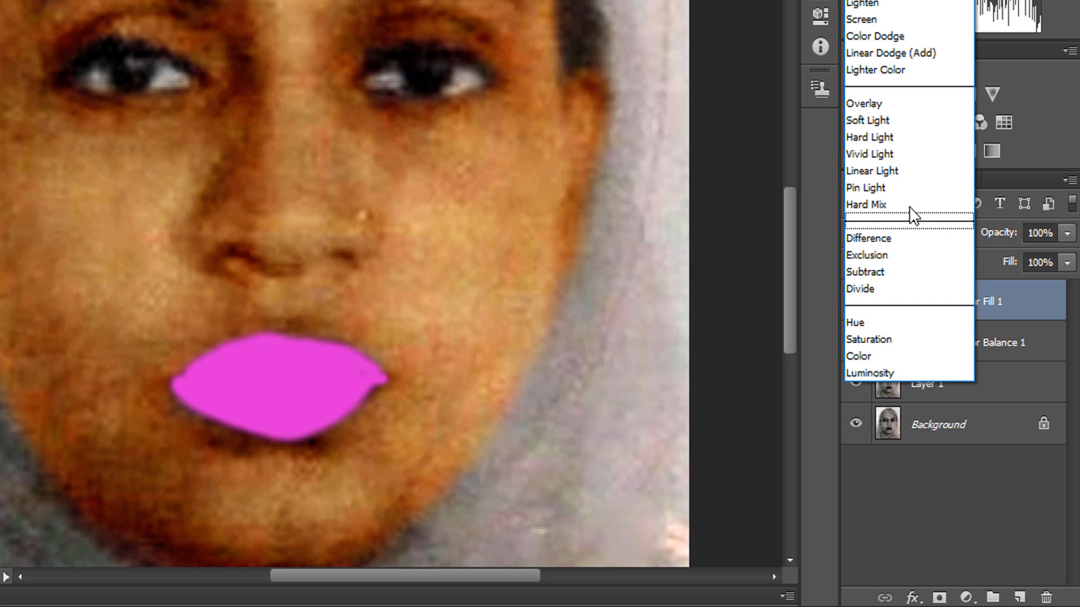
{"action": "left_click", "coordinate": [890, 123]}
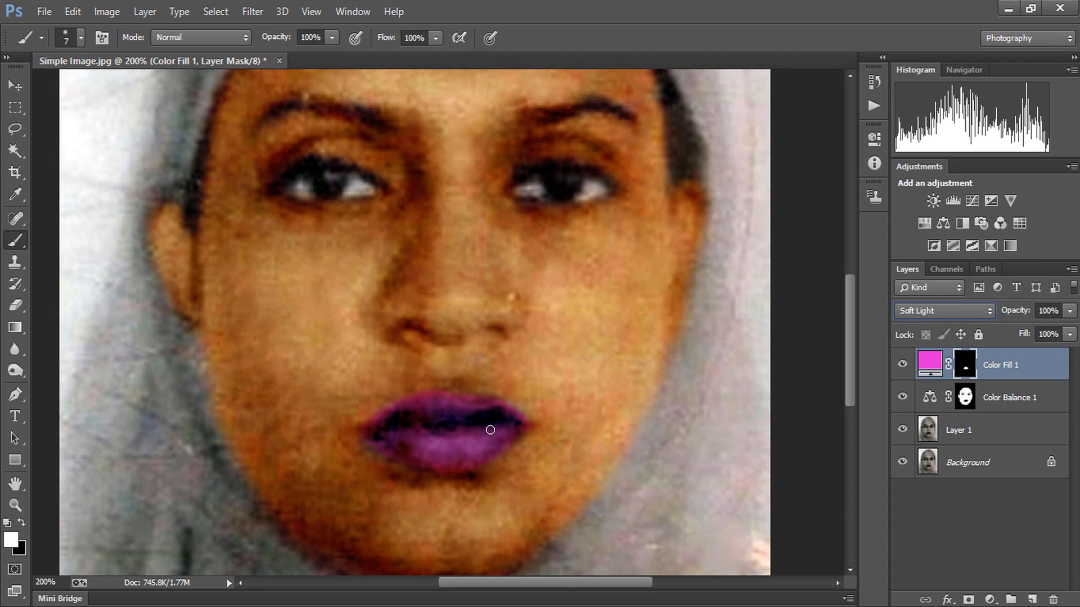
{"action": "left_click", "coordinate": [491, 418], "text": "alt"}
{"action": "key", "text": "alt+space"}
{"action": "key", "text": "Escape"}
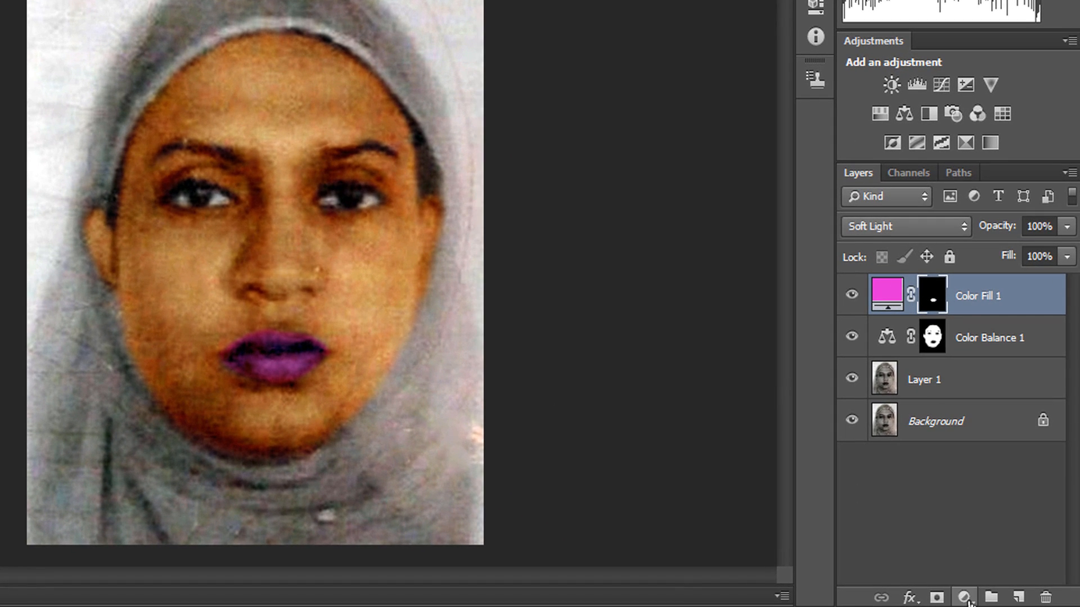
Add a Solid Color fill layer in pinkish red #ea1149 above the lip fill layer.
{"action": "left_click", "coordinate": [964, 598]}
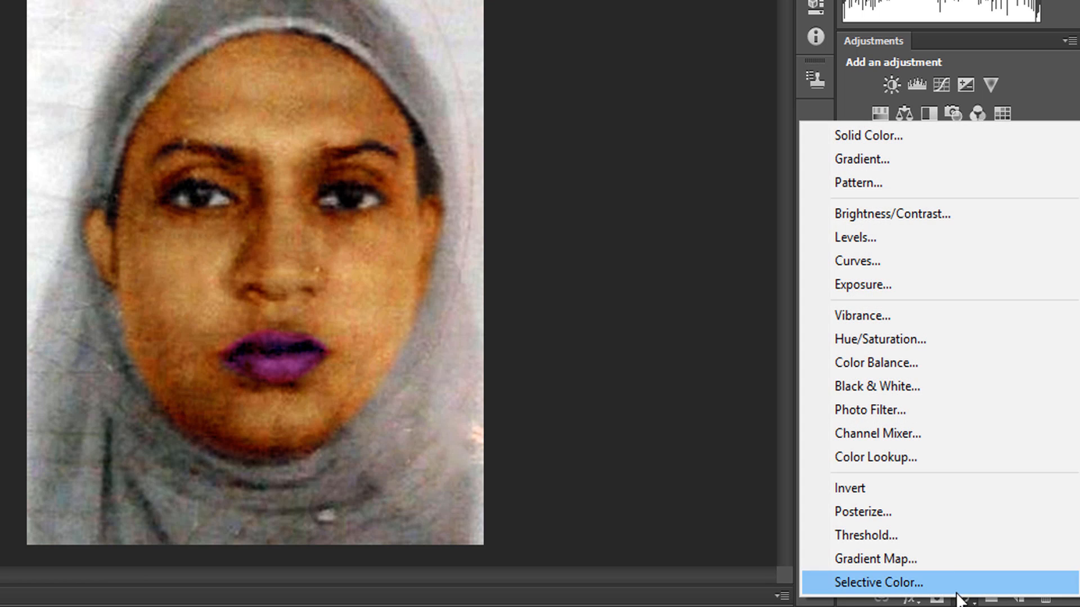
{"action": "left_click", "coordinate": [885, 137]}
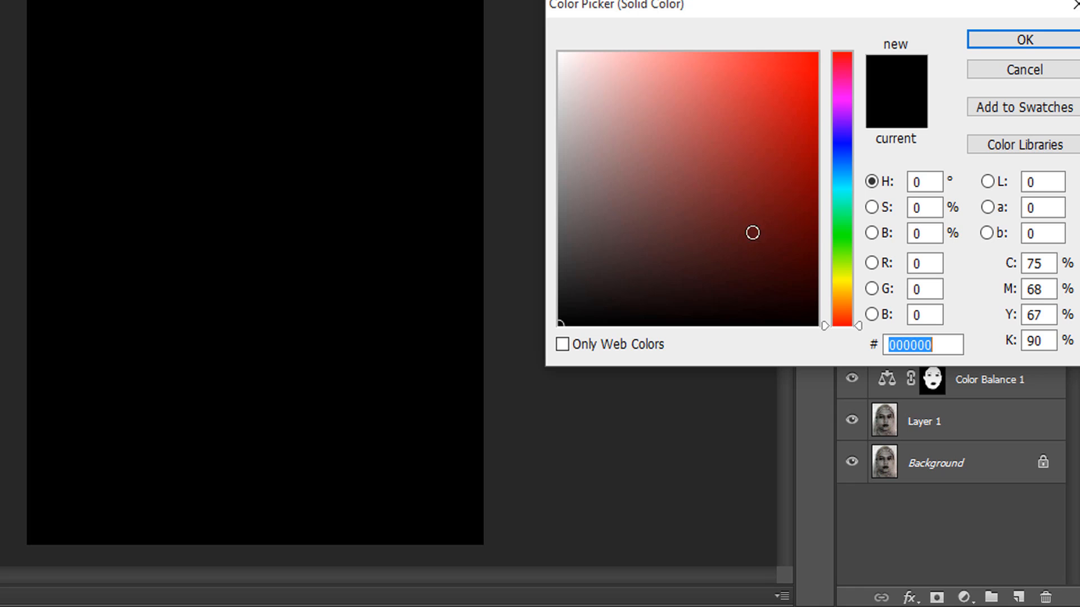
{"action": "left_click", "coordinate": [842, 64]}
{"action": "mouse_move", "coordinate": [803, 75]}
{"action": "left_mouse_down"}
{"action": "mouse_move", "coordinate": [802, 90]}
{"action": "mouse_move", "coordinate": [799, 79]}
{"action": "left_mouse_up"}
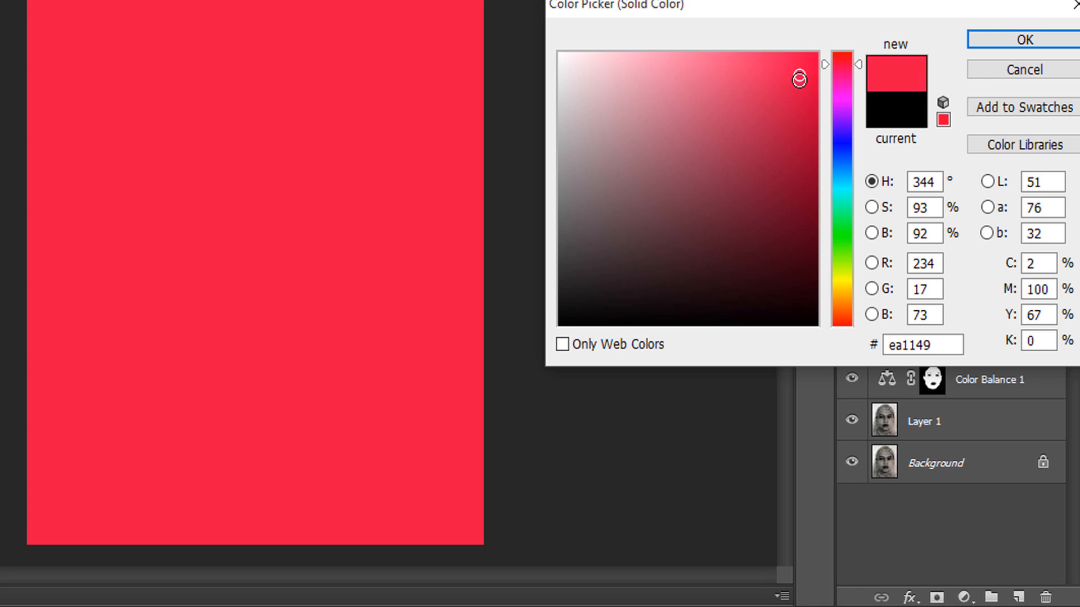
{"action": "left_click", "coordinate": [1004, 36]}
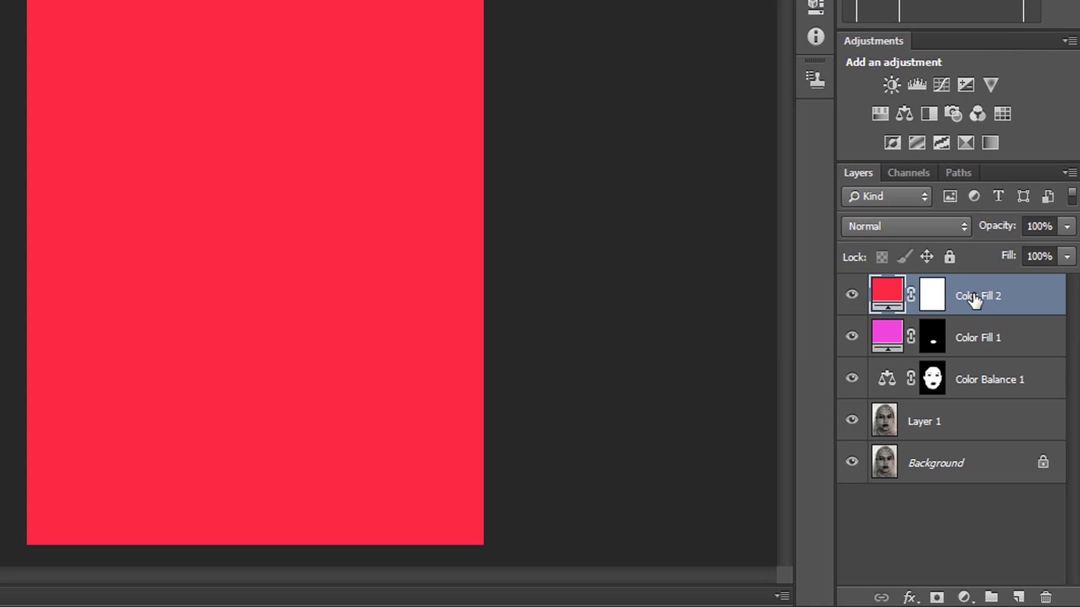
Invert the red fill layer's mask to black and paint it white over the whole headscarf, adjusting the brush size for the edges.
{"action": "left_click", "coordinate": [933, 295]}
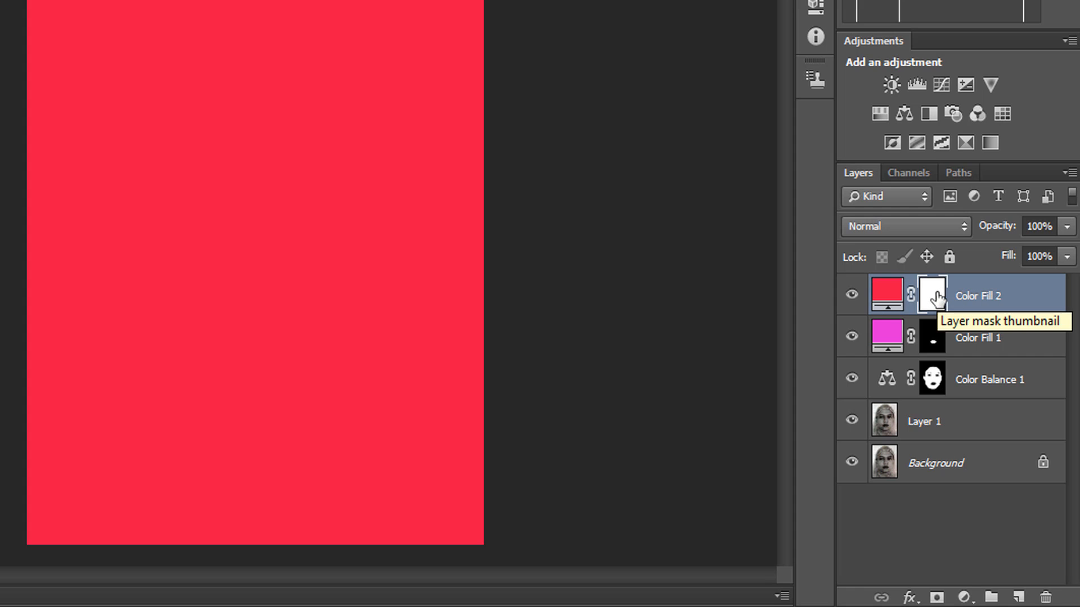
{"action": "key", "text": "ctrl+i"}
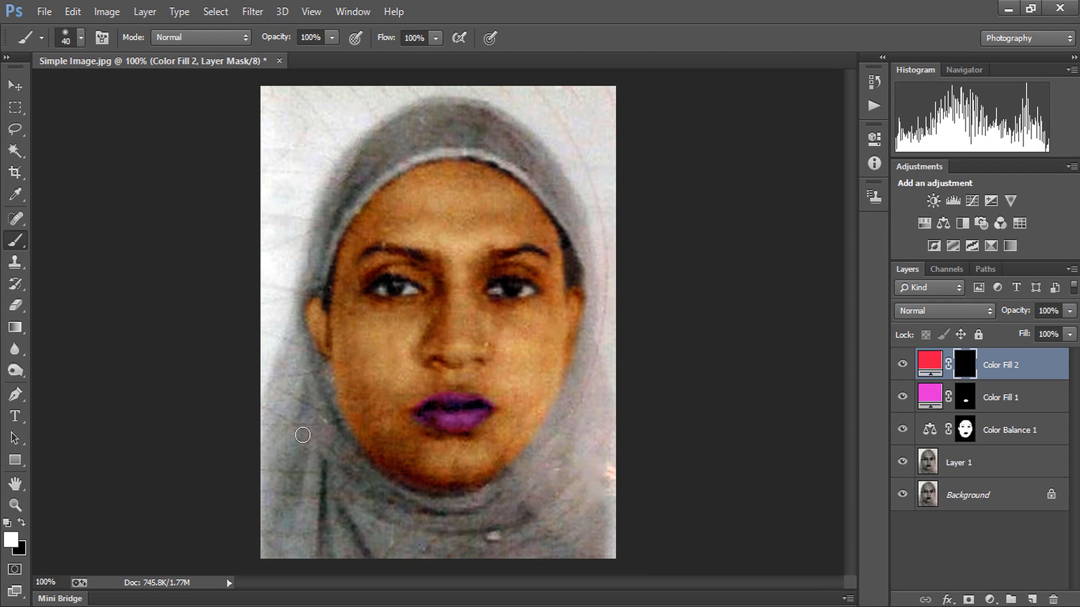
{"action": "key", "text": "]"}
{"action": "mouse_move", "coordinate": [292, 351]}
{"action": "left_mouse_down"}
{"action": "mouse_move", "coordinate": [268, 442]}
{"action": "mouse_move", "coordinate": [434, 539]}
{"action": "mouse_move", "coordinate": [283, 463]}
{"action": "mouse_move", "coordinate": [306, 492]}
{"action": "mouse_move", "coordinate": [374, 485]}
{"action": "mouse_move", "coordinate": [331, 495]}
{"action": "mouse_move", "coordinate": [572, 550]}
{"action": "mouse_move", "coordinate": [515, 539]}
{"action": "mouse_move", "coordinate": [589, 364]}
{"action": "mouse_move", "coordinate": [602, 381]}
{"action": "mouse_move", "coordinate": [450, 531]}
{"action": "mouse_move", "coordinate": [561, 419]}
{"action": "mouse_move", "coordinate": [524, 487]}
{"action": "left_mouse_up"}
{"action": "left_click", "coordinate": [570, 447], "text": "ctrl"}
{"action": "left_click_drag", "start_coordinate": [571, 446], "coordinate": [591, 441]}
{"action": "key", "text": "["}
{"action": "key", "text": "["}
{"action": "key", "text": "["}
{"action": "key", "text": "["}
{"action": "mouse_move", "coordinate": [610, 270]}
{"action": "left_mouse_down"}
{"action": "mouse_move", "coordinate": [437, 523]}
{"action": "mouse_move", "coordinate": [208, 502]}
{"action": "mouse_move", "coordinate": [102, 349]}
{"action": "left_mouse_up"}
{"action": "scroll", "coordinate": [209, 340], "scroll_direction": "down", "scroll_amount": 6}
{"action": "scroll", "coordinate": [208, 338], "scroll_direction": "up", "scroll_amount": 3}
{"action": "mouse_move", "coordinate": [211, 317]}
{"action": "left_mouse_down"}
{"action": "mouse_move", "coordinate": [302, 326]}
{"action": "mouse_move", "coordinate": [320, 352]}
{"action": "mouse_move", "coordinate": [327, 257]}
{"action": "mouse_move", "coordinate": [318, 270]}
{"action": "mouse_move", "coordinate": [347, 183]}
{"action": "mouse_move", "coordinate": [405, 133]}
{"action": "mouse_move", "coordinate": [464, 117]}
{"action": "mouse_move", "coordinate": [539, 170]}
{"action": "mouse_move", "coordinate": [521, 153]}
{"action": "mouse_move", "coordinate": [575, 236]}
{"action": "mouse_move", "coordinate": [603, 387]}
{"action": "mouse_move", "coordinate": [554, 216]}
{"action": "mouse_move", "coordinate": [416, 137]}
{"action": "mouse_move", "coordinate": [468, 139]}
{"action": "mouse_move", "coordinate": [417, 143]}
{"action": "mouse_move", "coordinate": [356, 198]}
{"action": "mouse_move", "coordinate": [428, 144]}
{"action": "mouse_move", "coordinate": [479, 131]}
{"action": "mouse_move", "coordinate": [549, 190]}
{"action": "mouse_move", "coordinate": [559, 226]}
{"action": "mouse_move", "coordinate": [517, 178]}
{"action": "mouse_move", "coordinate": [479, 165]}
{"action": "mouse_move", "coordinate": [357, 206]}
{"action": "mouse_move", "coordinate": [399, 173]}
{"action": "mouse_move", "coordinate": [330, 269]}
{"action": "mouse_move", "coordinate": [317, 347]}
{"action": "mouse_move", "coordinate": [318, 455]}
{"action": "left_mouse_up"}
{"action": "scroll", "coordinate": [348, 355], "scroll_direction": "down", "scroll_amount": 5}
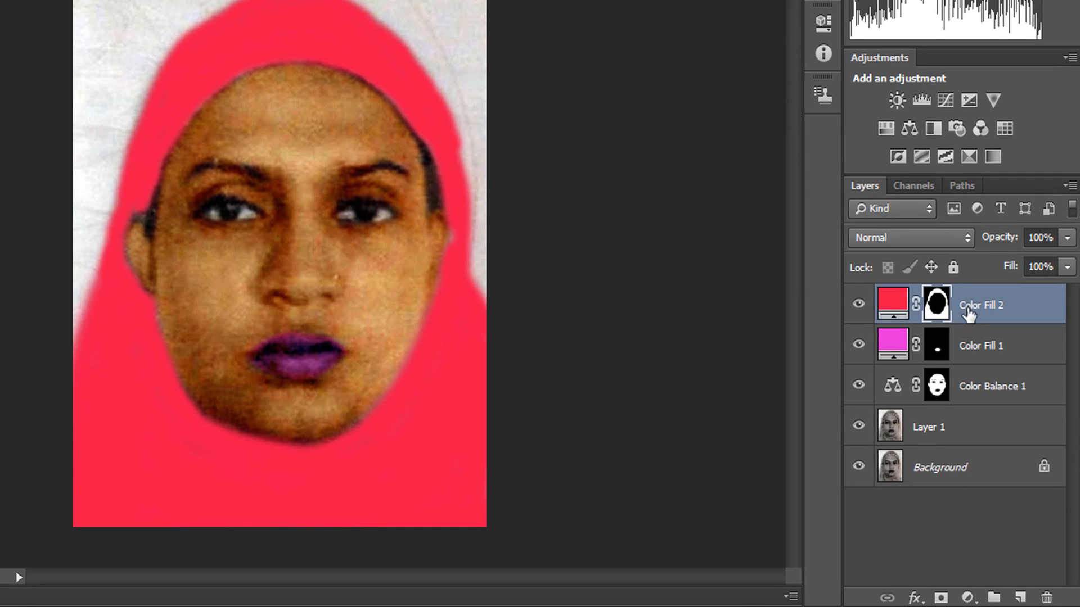
Set the red headscarf fill layer's blend mode to Soft Light.
{"action": "left_click", "coordinate": [936, 237]}
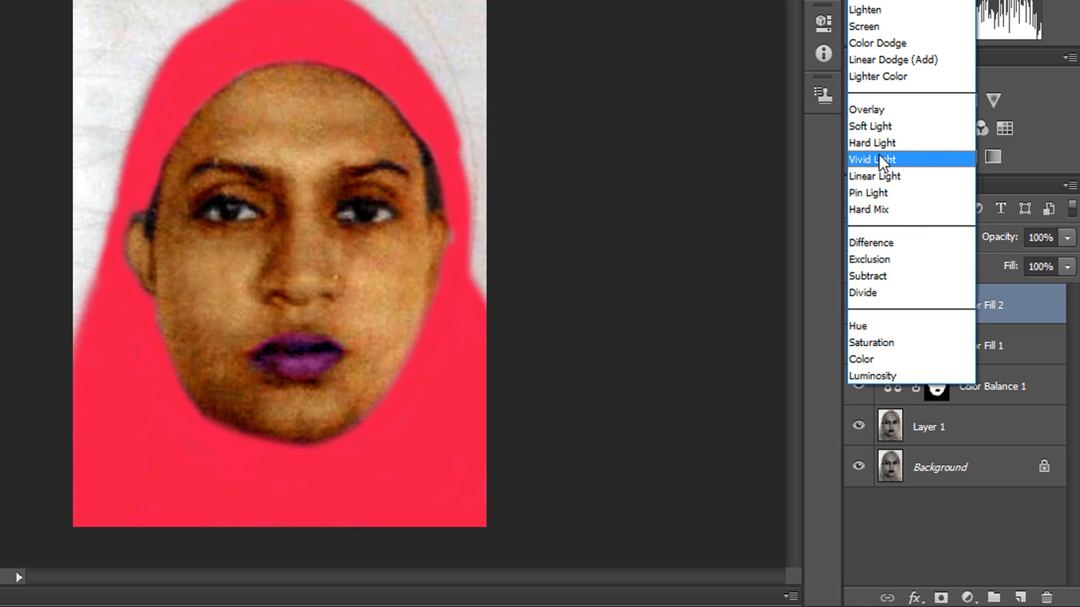
{"action": "left_click", "coordinate": [900, 128]}
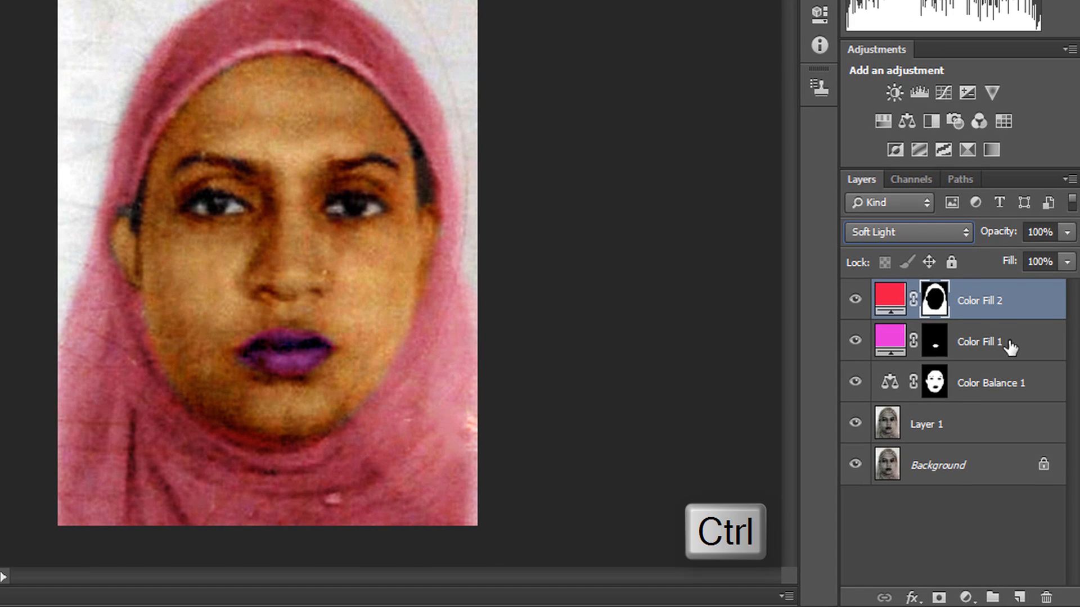
Merge both color fill layers, the Color Balance layer and Layer 1 into a single layer above the Background.
{"action": "left_click", "coordinate": [1011, 347], "text": "ctrl"}
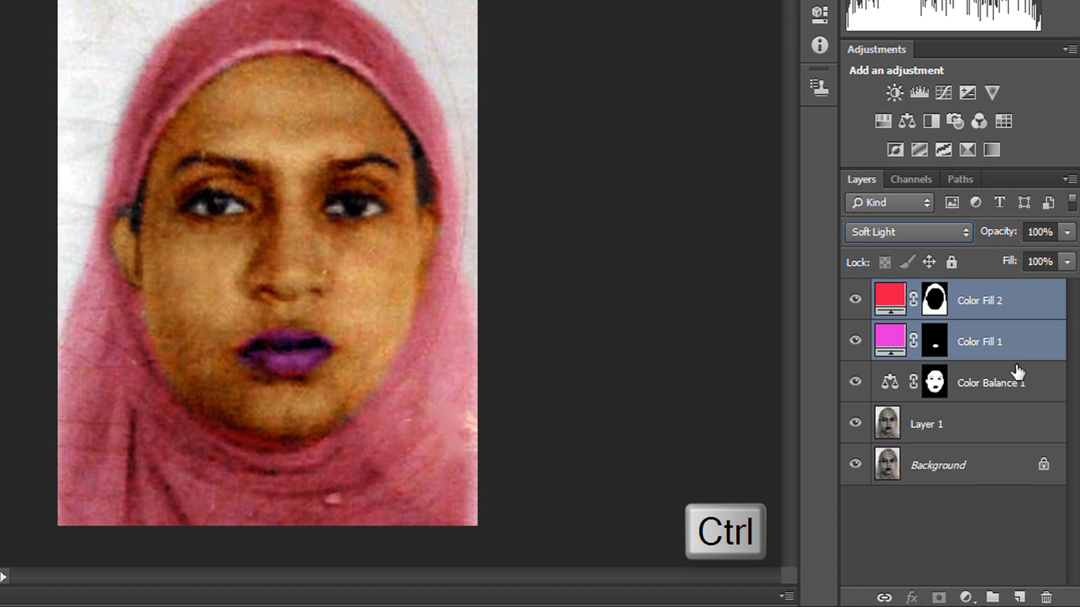
{"action": "left_click", "coordinate": [1017, 387], "text": "ctrl"}
{"action": "left_click", "coordinate": [1007, 431], "text": "ctrl"}
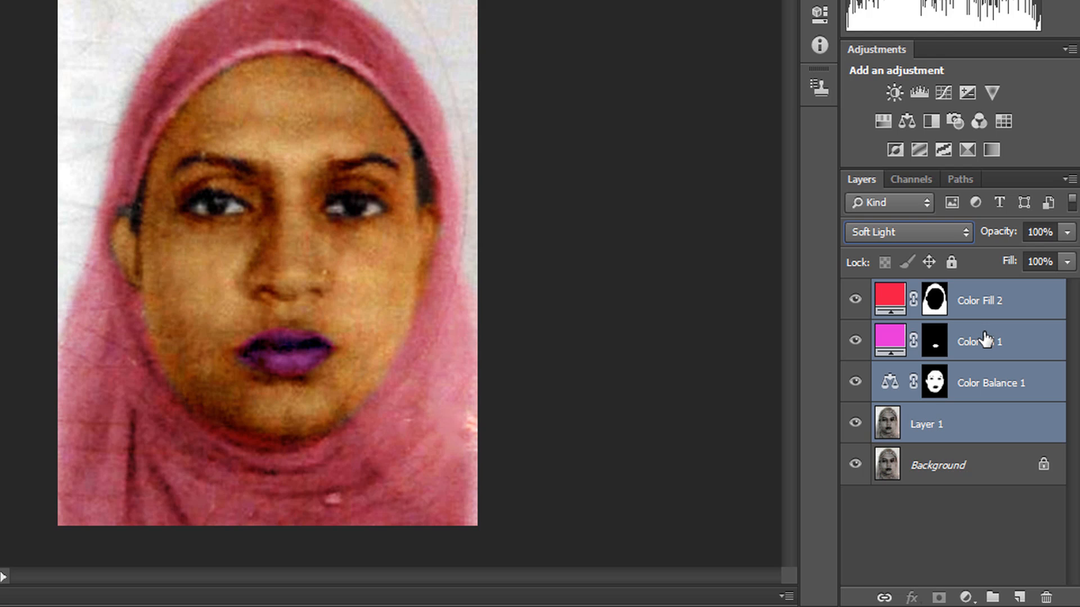
{"action": "key", "text": "ctrl+e"}
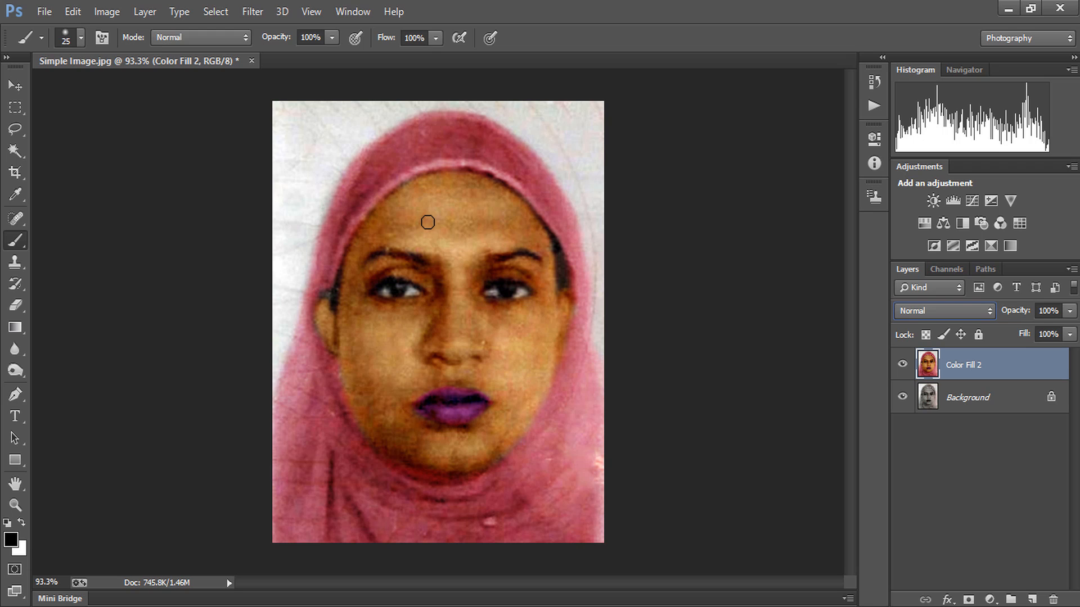
Apply the Noiseware Professional filter to the merged layer with noise reduction at 94% luminance and 91% color.
{"action": "left_click", "coordinate": [253, 12]}
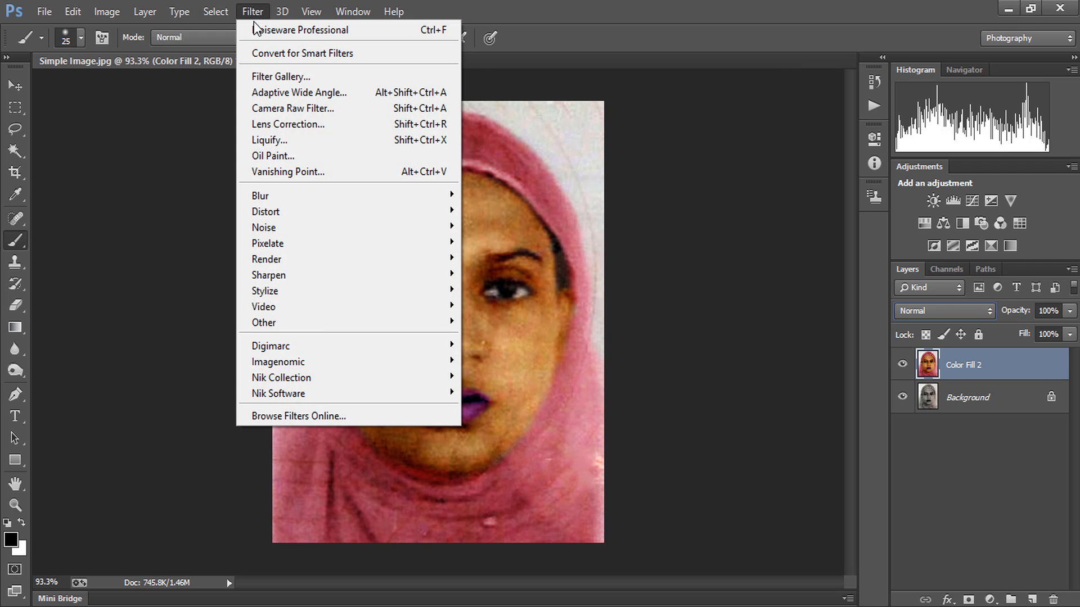
{"action": "mouse_move", "coordinate": [332, 360]}
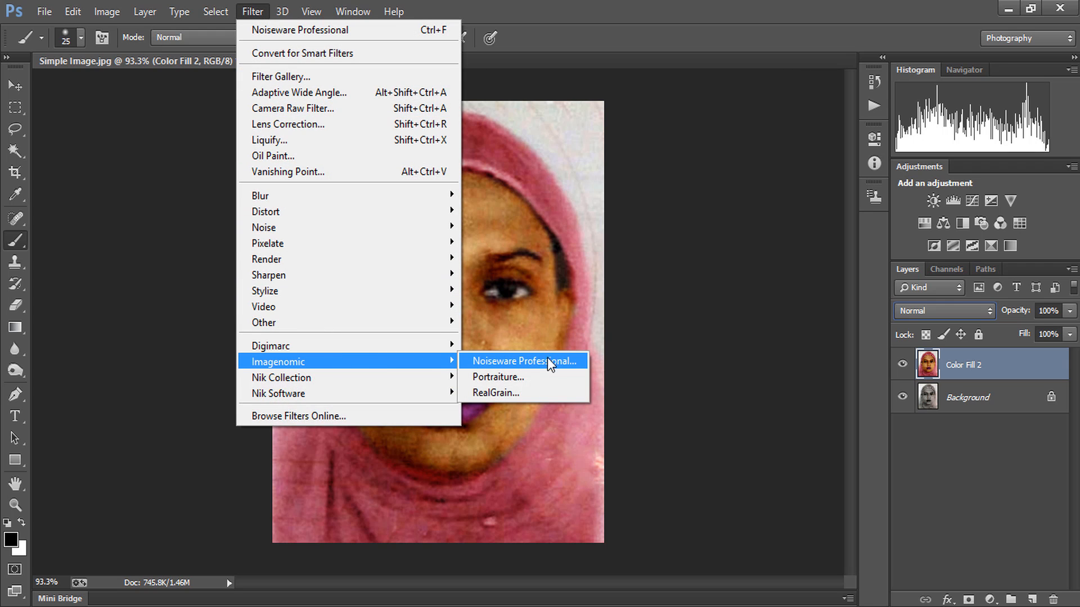
{"action": "left_click", "coordinate": [564, 368]}
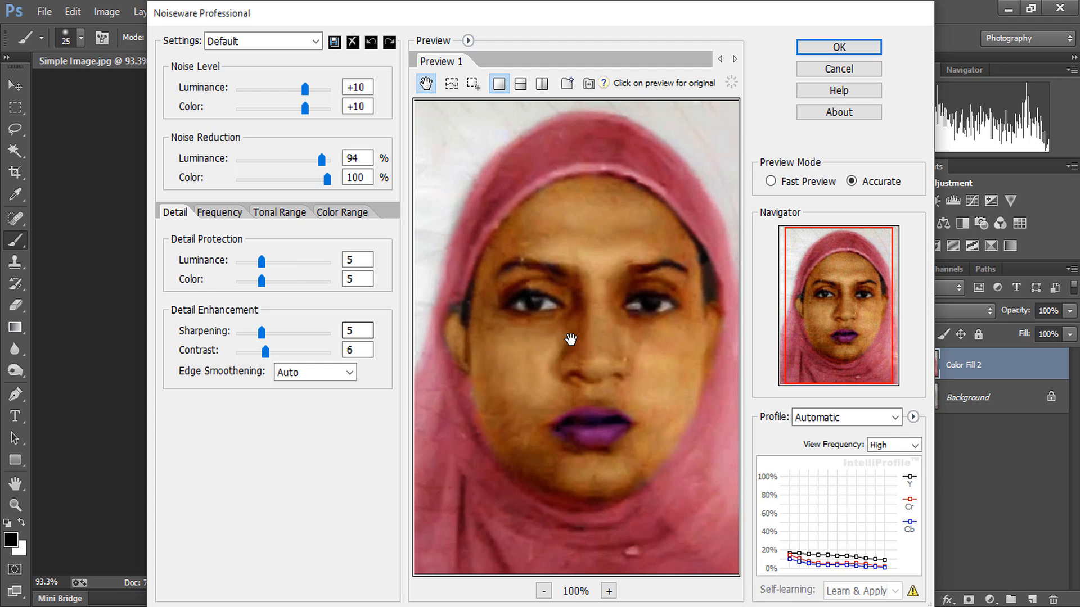
{"action": "left_click_drag", "start_coordinate": [590, 277], "coordinate": [577, 279]}
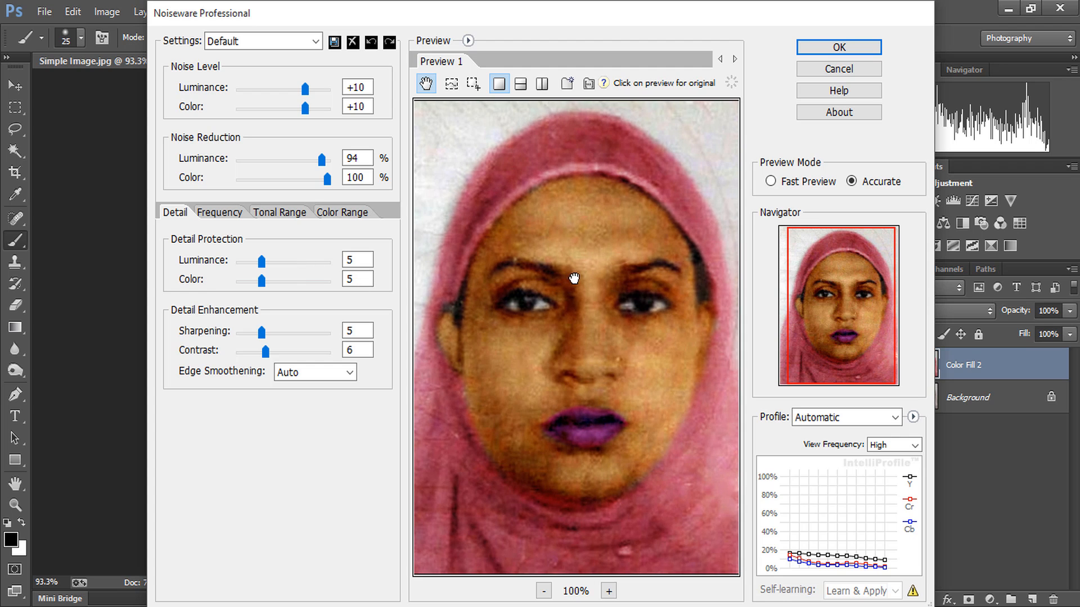
{"action": "left_click", "coordinate": [261, 332]}
{"action": "mouse_move", "coordinate": [324, 162]}
{"action": "left_mouse_down"}
{"action": "mouse_move", "coordinate": [318, 181]}
{"action": "mouse_move", "coordinate": [322, 162]}
{"action": "left_mouse_up"}
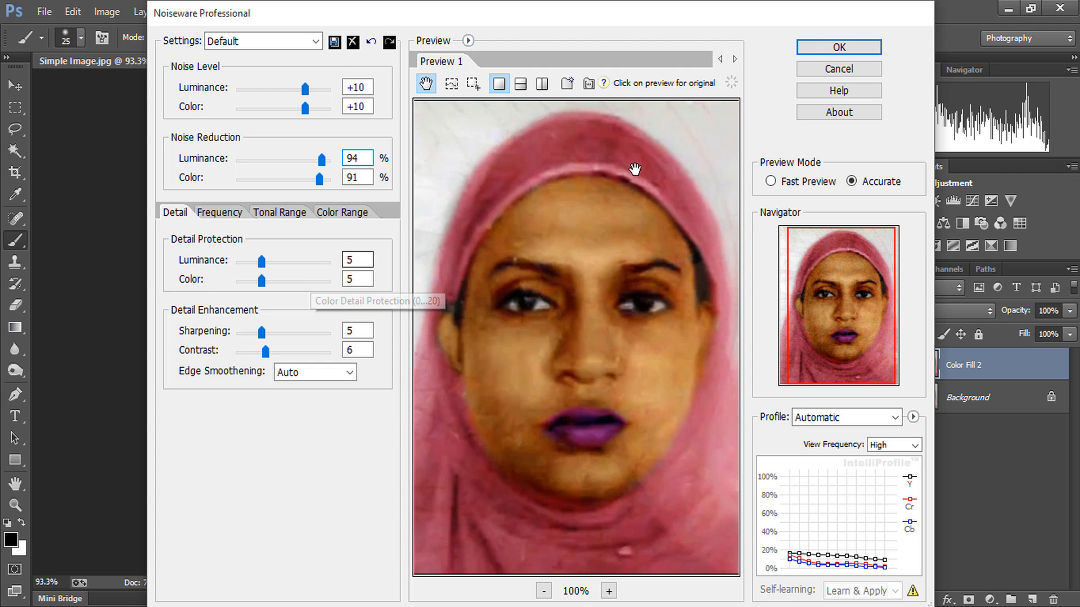
{"action": "left_click", "coordinate": [840, 46]}
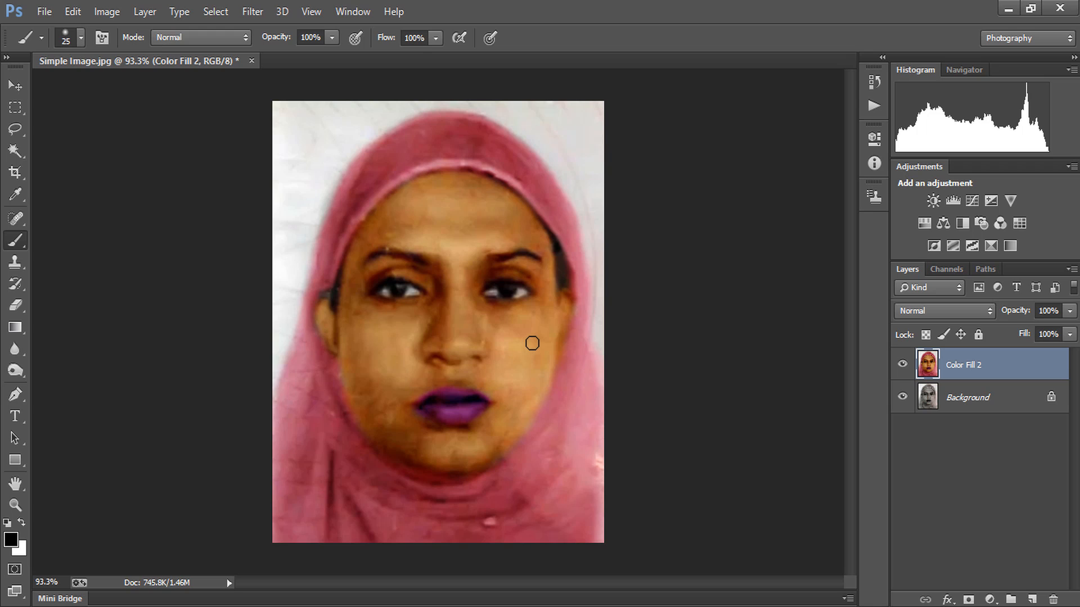
Brighten the merged layer with Curves by raising the RGB midpoint to input 124, output 139.
{"action": "key", "text": "ctrl+m"}
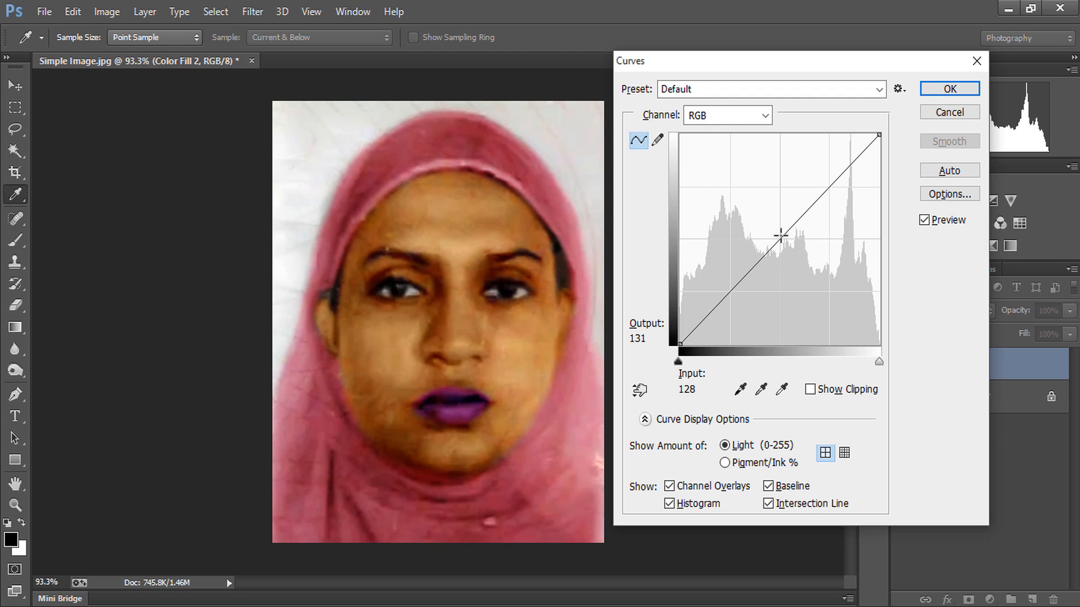
{"action": "left_click_drag", "start_coordinate": [779, 236], "coordinate": [776, 230]}
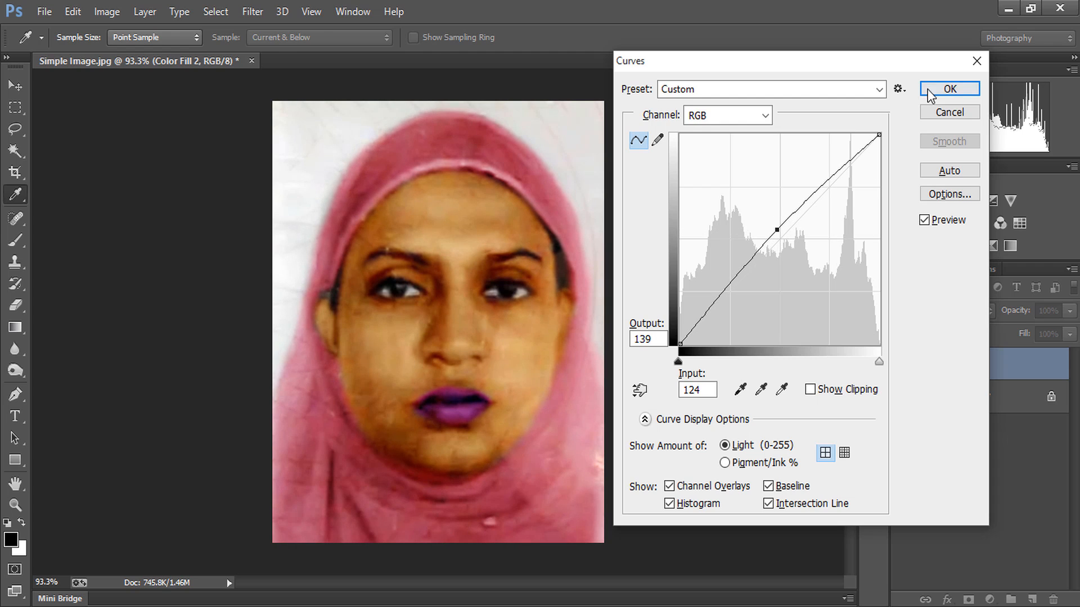
{"action": "left_click", "coordinate": [950, 89]}
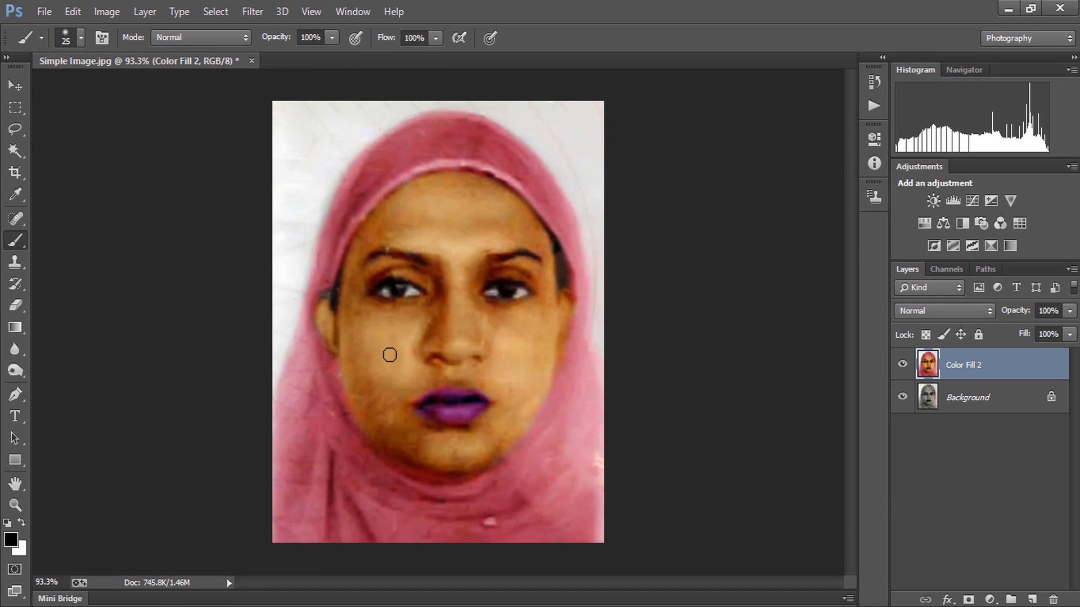
Sample the cheek's skin tone and paint over the face to even the skin with a size 40 brush at 20% opacity and 30% flow.
{"action": "key", "text": "alt"}
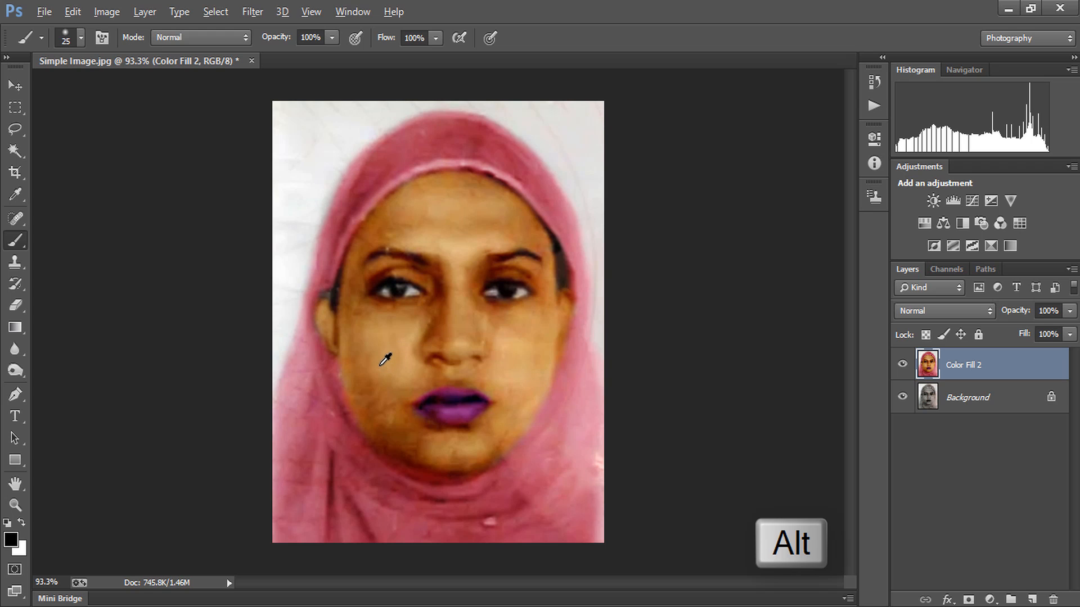
{"action": "left_click", "coordinate": [384, 363], "text": "alt"}
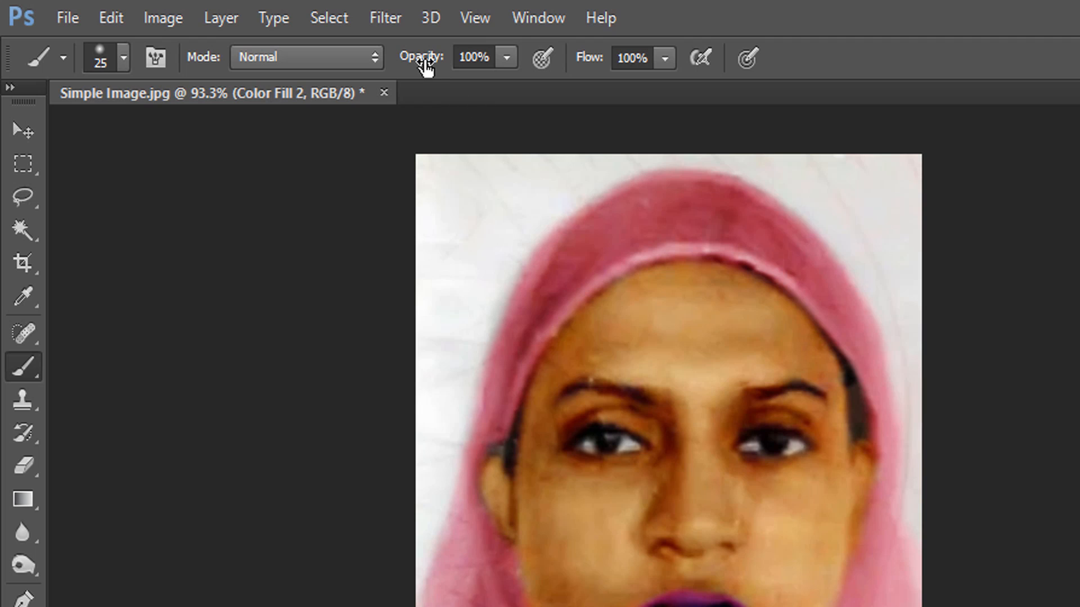
{"action": "left_click", "coordinate": [493, 57]}
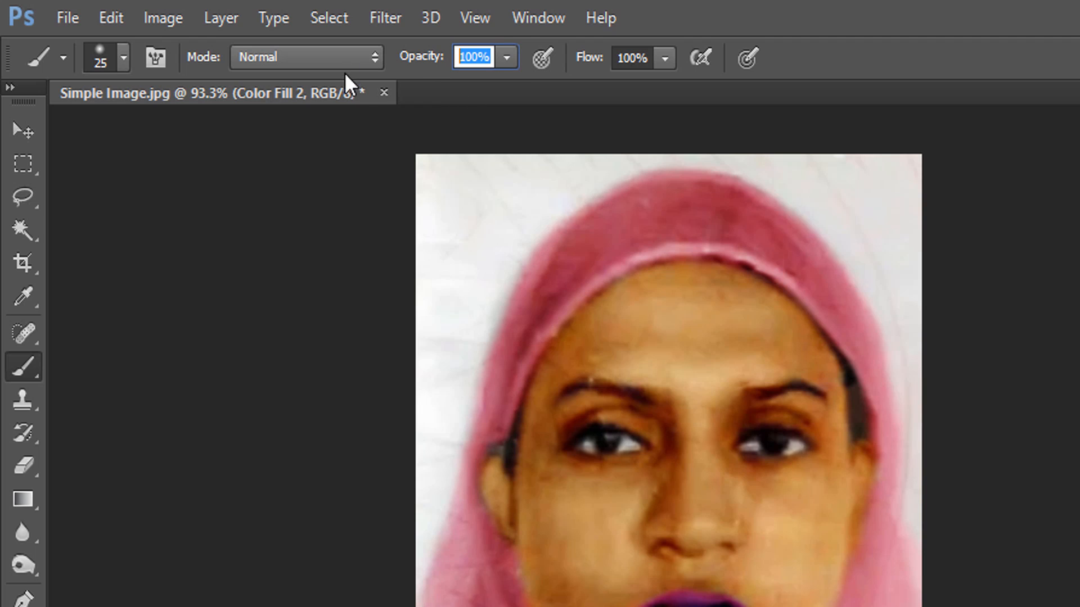
{"action": "type", "text": "20"}
{"action": "left_click", "coordinate": [644, 59]}
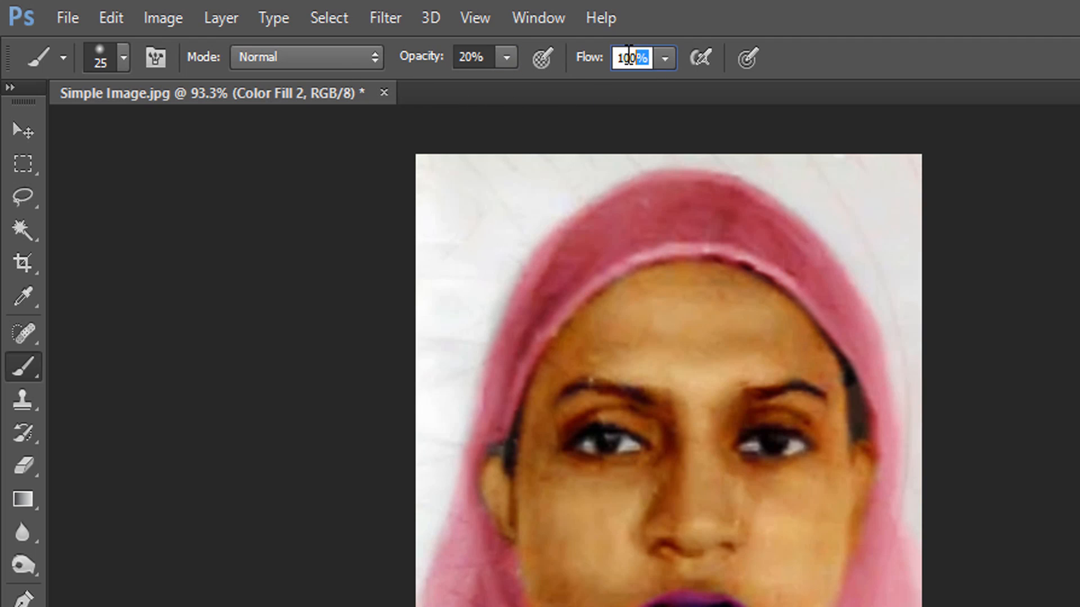
{"action": "type", "text": "30"}
{"action": "key", "text": "Return"}
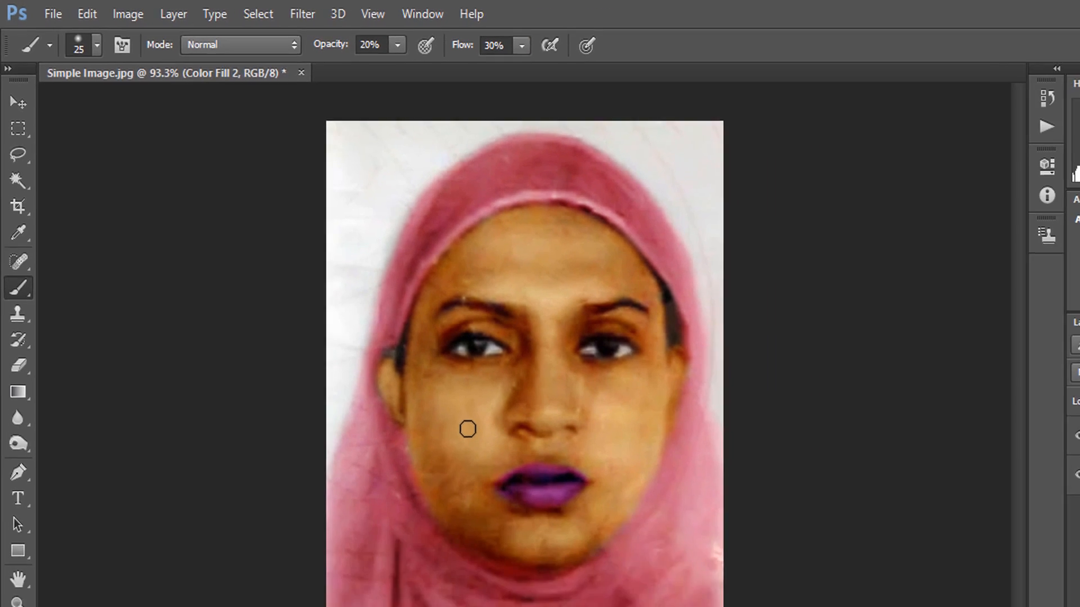
{"action": "key", "text": "bracketright"}
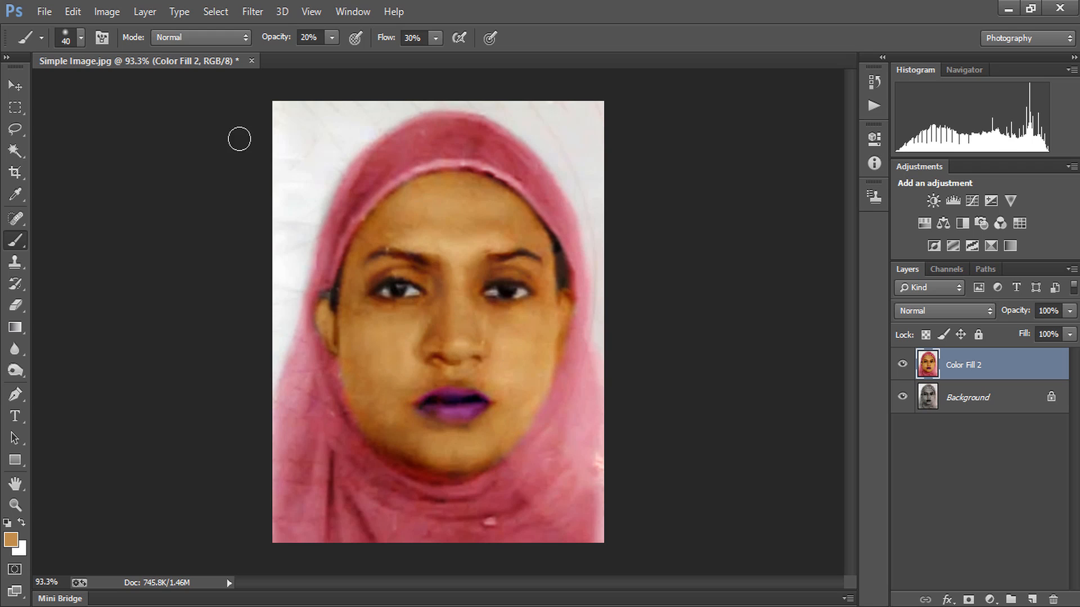
Apply Levels to the merged layer with RGB input values of 6, 0.95 and 230.
{"action": "left_click", "coordinate": [108, 10]}
{"action": "mouse_move", "coordinate": [177, 53]}
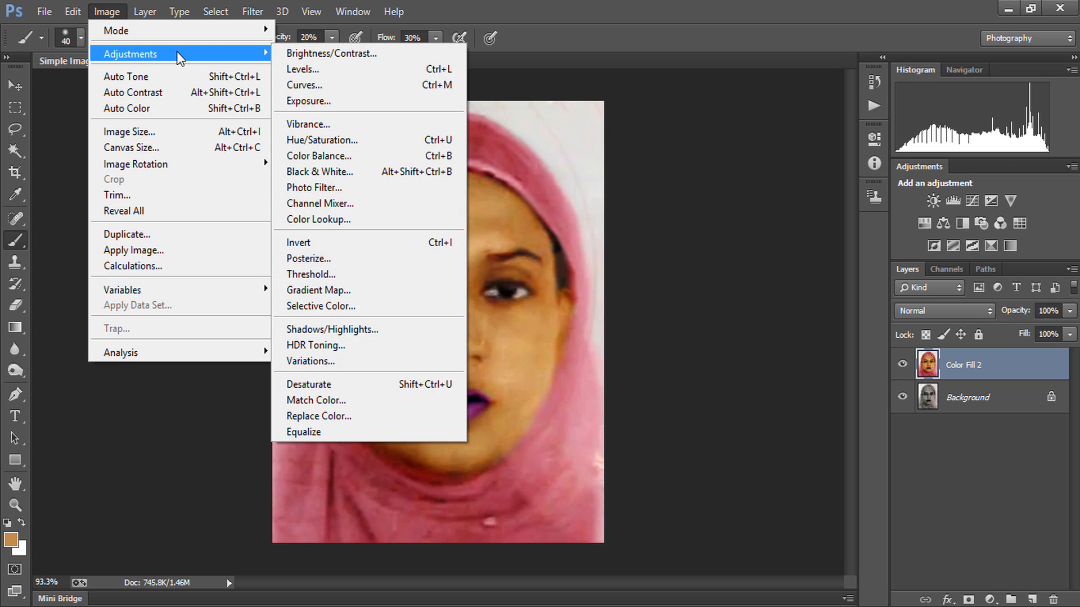
{"action": "left_click", "coordinate": [339, 70]}
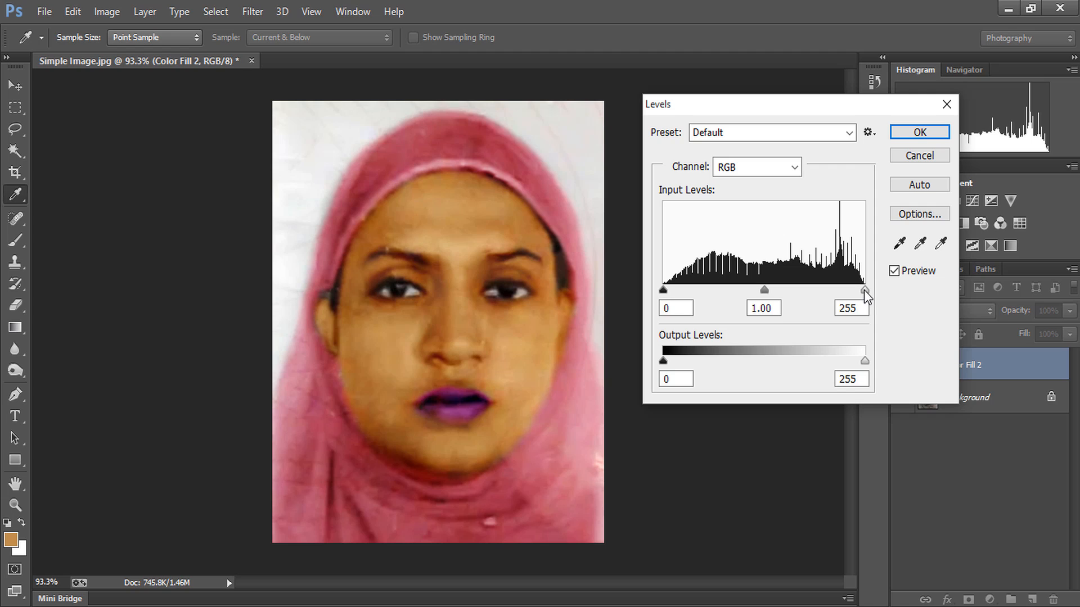
{"action": "left_click_drag", "start_coordinate": [865, 290], "coordinate": [844, 292]}
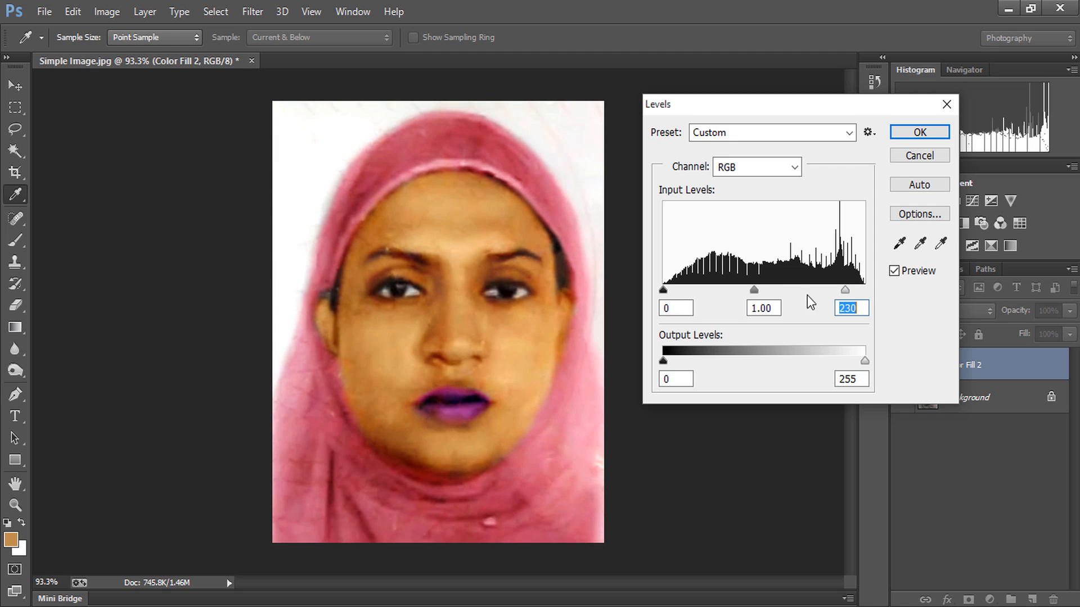
{"action": "left_click_drag", "start_coordinate": [663, 291], "coordinate": [668, 290]}
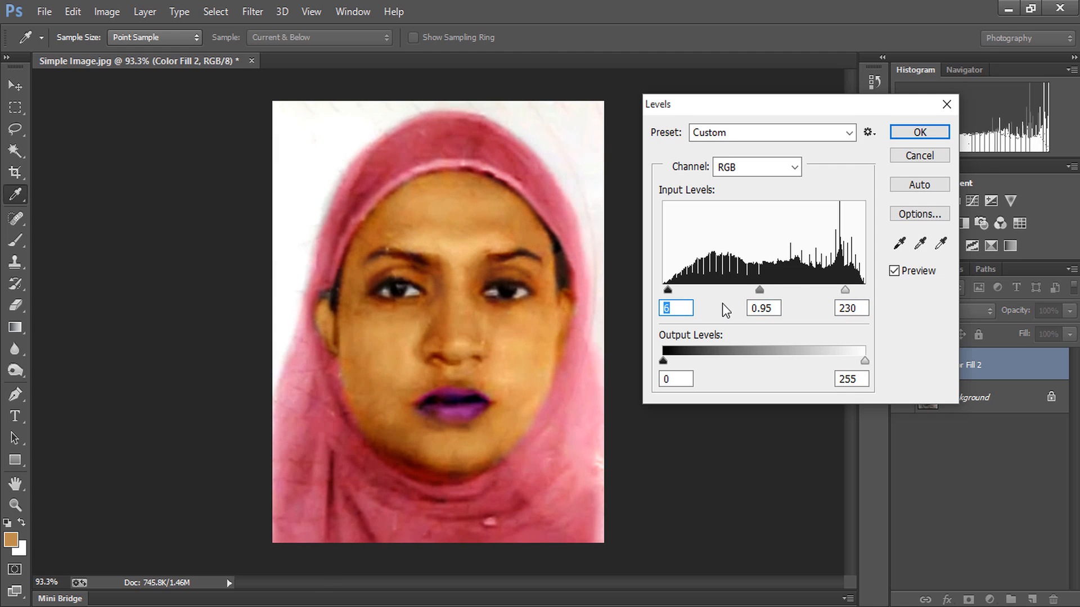
{"action": "left_click", "coordinate": [914, 135]}
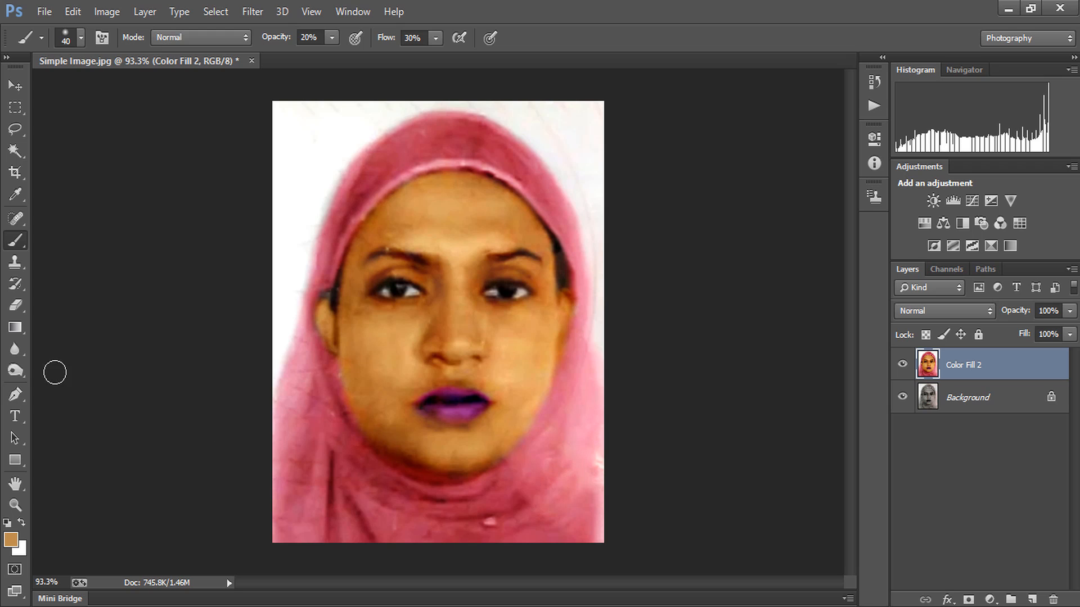
Darken the headscarf beside and below the chin with the Burn tool set to Midtones at 50% exposure.
{"action": "left_click", "coordinate": [17, 372]}
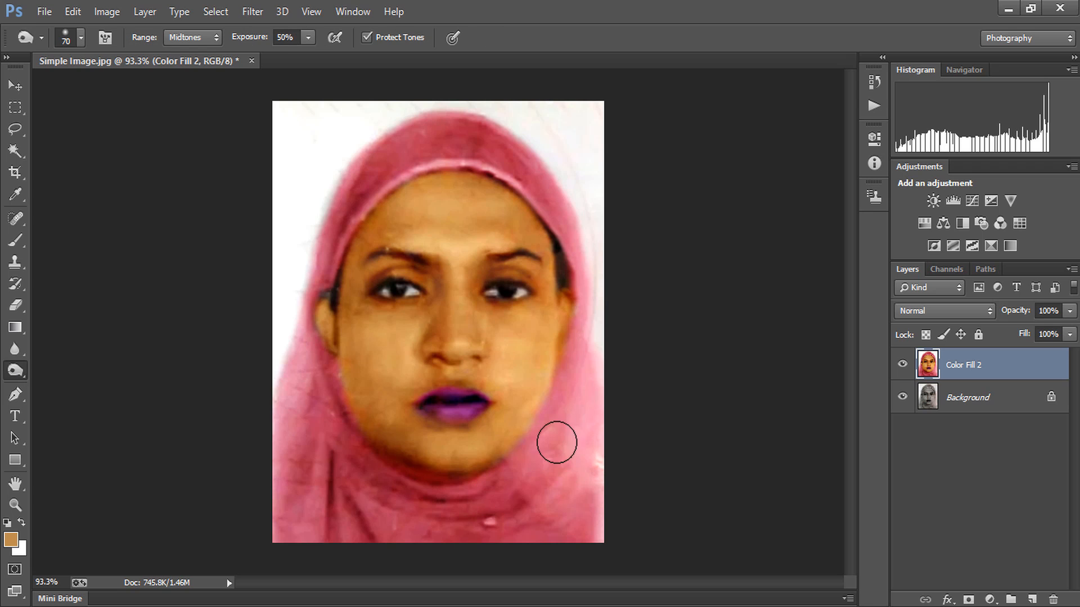
{"action": "mouse_move", "coordinate": [552, 441]}
{"action": "left_mouse_down"}
{"action": "mouse_move", "coordinate": [512, 484]}
{"action": "mouse_move", "coordinate": [592, 534]}
{"action": "mouse_move", "coordinate": [571, 453]}
{"action": "mouse_move", "coordinate": [578, 371]}
{"action": "mouse_move", "coordinate": [598, 438]}
{"action": "mouse_move", "coordinate": [594, 484]}
{"action": "mouse_move", "coordinate": [573, 528]}
{"action": "mouse_move", "coordinate": [388, 545]}
{"action": "mouse_move", "coordinate": [572, 487]}
{"action": "mouse_move", "coordinate": [557, 472]}
{"action": "mouse_move", "coordinate": [549, 494]}
{"action": "mouse_move", "coordinate": [566, 484]}
{"action": "mouse_move", "coordinate": [504, 519]}
{"action": "left_mouse_up"}
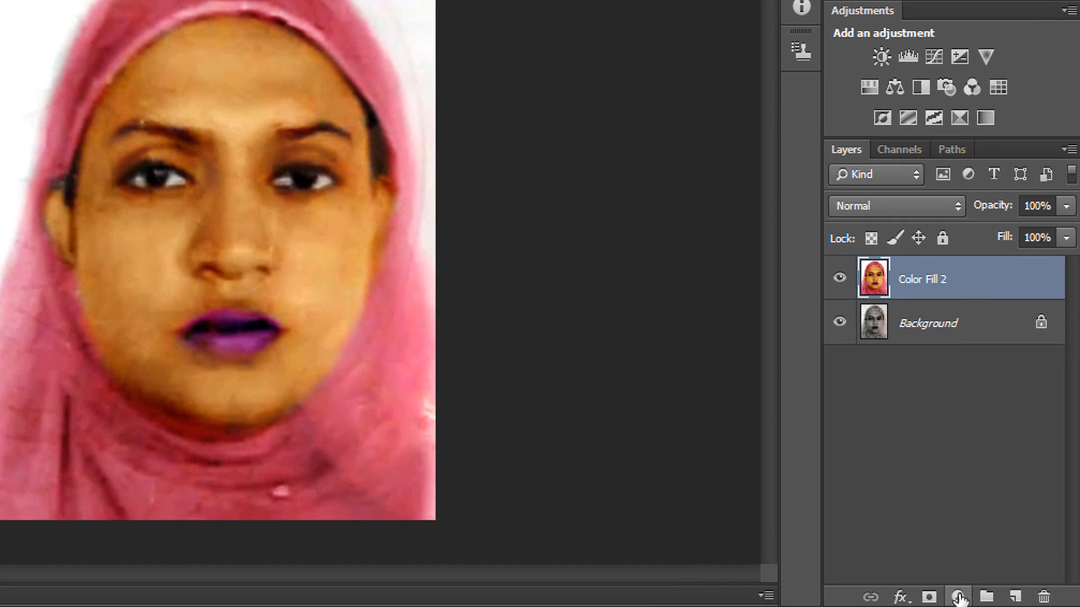
Add a Selective Color adjustment above the portrait layer and set Yellow to -13% for the Yellows.
{"action": "left_click", "coordinate": [958, 597]}
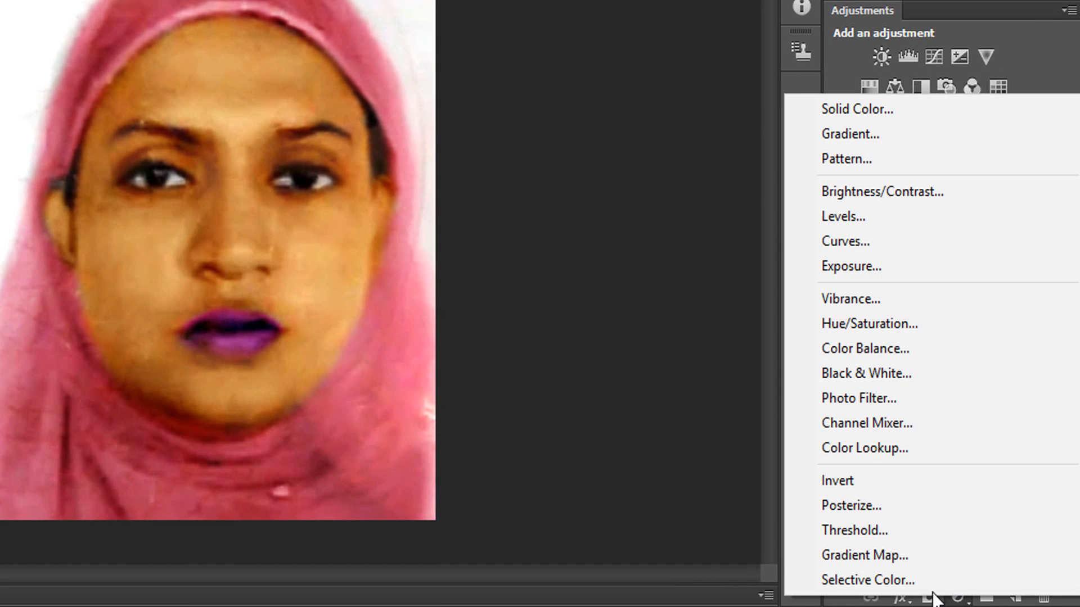
{"action": "left_click", "coordinate": [890, 582]}
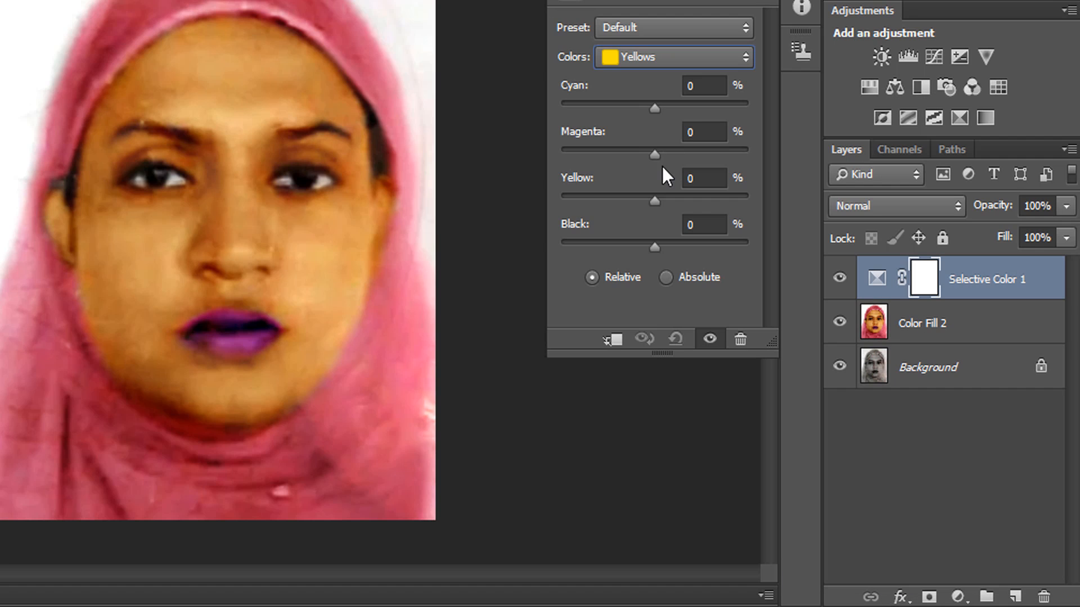
{"action": "left_click", "coordinate": [659, 57]}
{"action": "left_click", "coordinate": [659, 103]}
{"action": "mouse_move", "coordinate": [658, 200]}
{"action": "left_mouse_down"}
{"action": "mouse_move", "coordinate": [606, 207]}
{"action": "mouse_move", "coordinate": [649, 206]}
{"action": "left_mouse_up"}
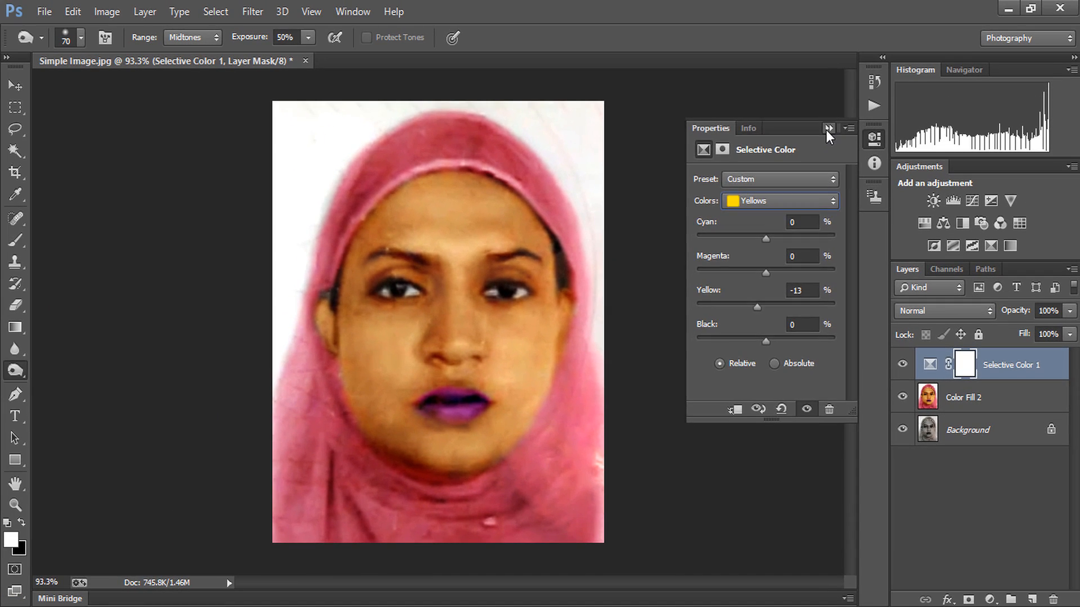
{"action": "left_click", "coordinate": [826, 130]}
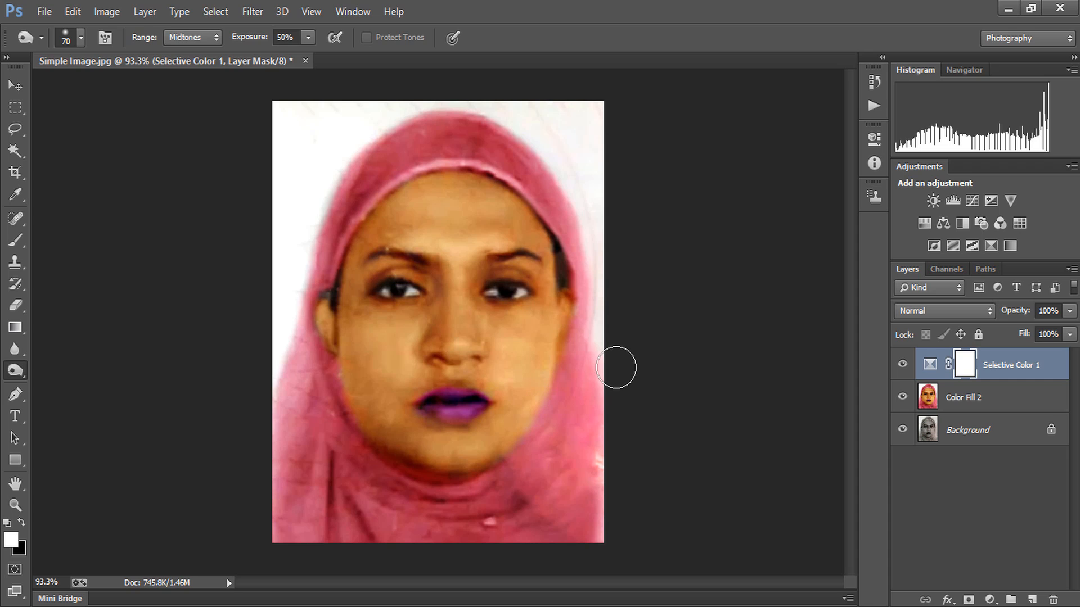
Merge the Selective Color adjustment with the colorized portrait layer below it.
{"action": "key", "text": "ctrl+m"}
{"action": "left_click_drag", "start_coordinate": [778, 237], "coordinate": [774, 234]}
{"action": "left_click", "coordinate": [990, 404], "text": "shift"}
{"action": "key", "text": "ctrl+e"}
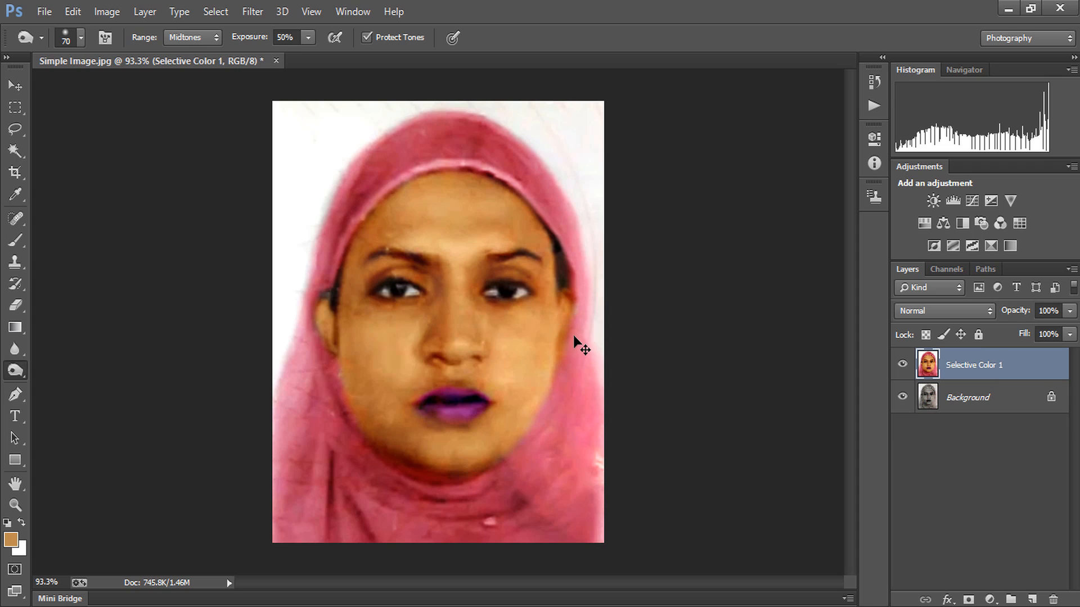
Brighten the merged portrait layer slightly with Curves by raising the midpoint of the curve.
{"action": "key", "text": "ctrl+m"}
{"action": "left_click_drag", "start_coordinate": [776, 235], "coordinate": [775, 231]}
{"action": "left_click", "coordinate": [949, 89]}
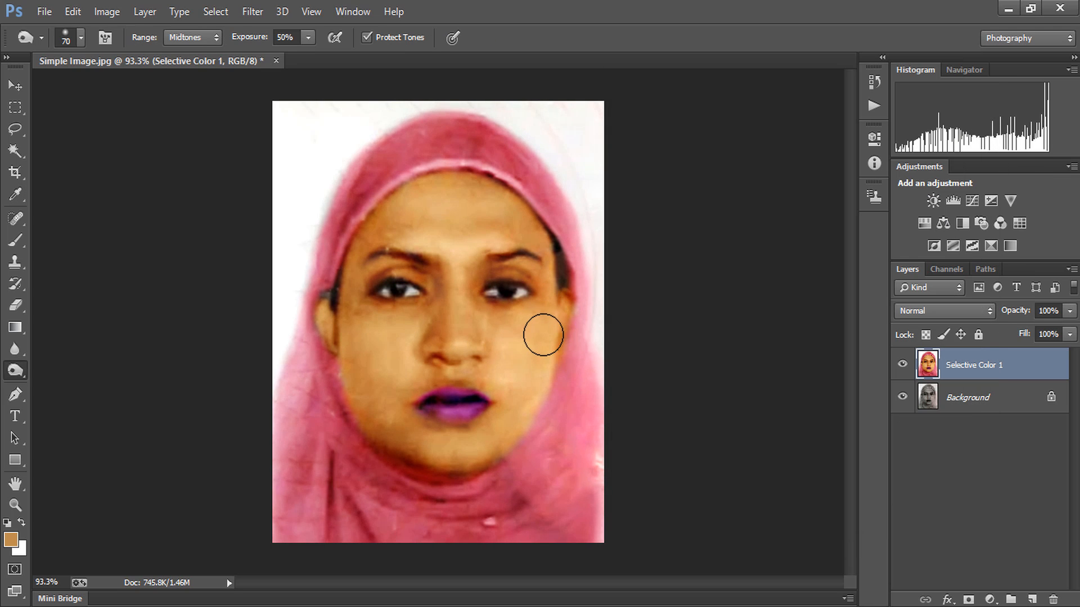
{"action": "scroll", "coordinate": [530, 342], "scroll_direction": "down", "scroll_amount": 3}
{"action": "scroll", "coordinate": [465, 357], "scroll_direction": "up", "scroll_amount": 1}
{"action": "scroll", "coordinate": [389, 366], "scroll_direction": "down", "scroll_amount": 2}
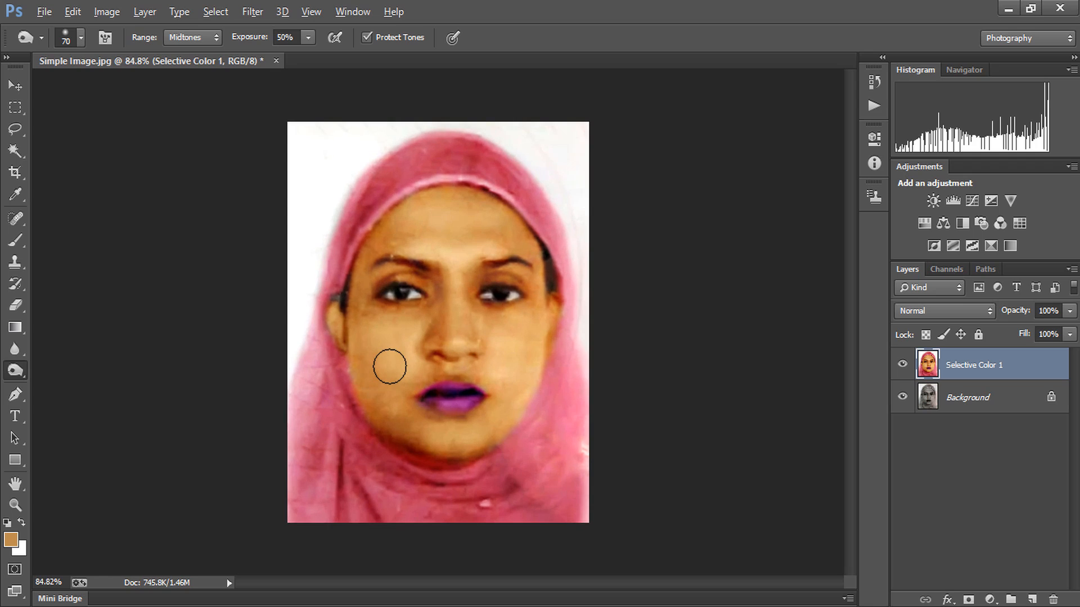
{"action": "scroll", "coordinate": [389, 366], "scroll_direction": "up", "scroll_amount": 2}
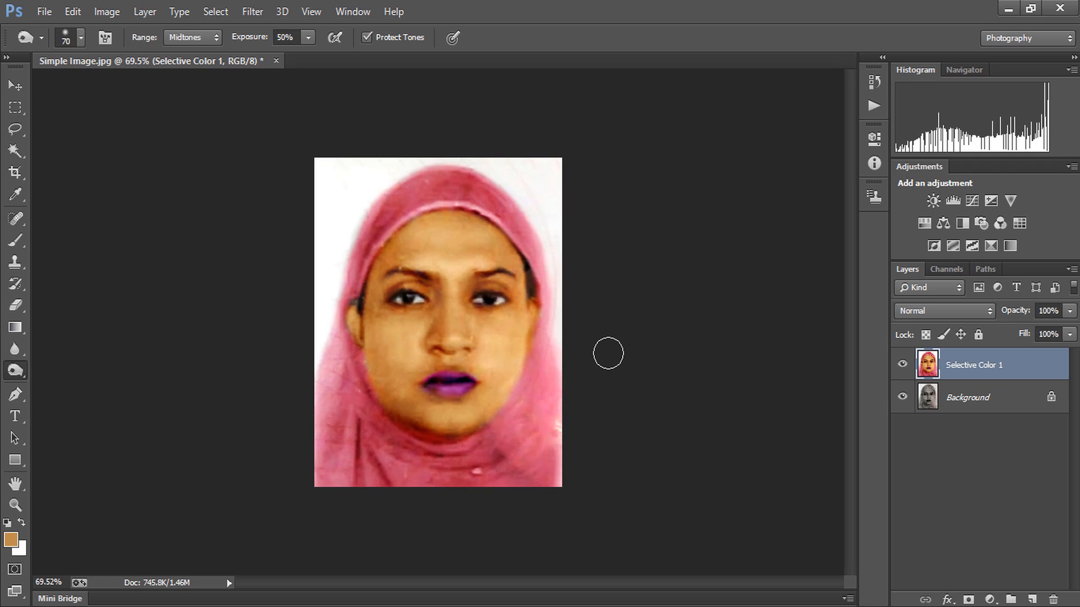